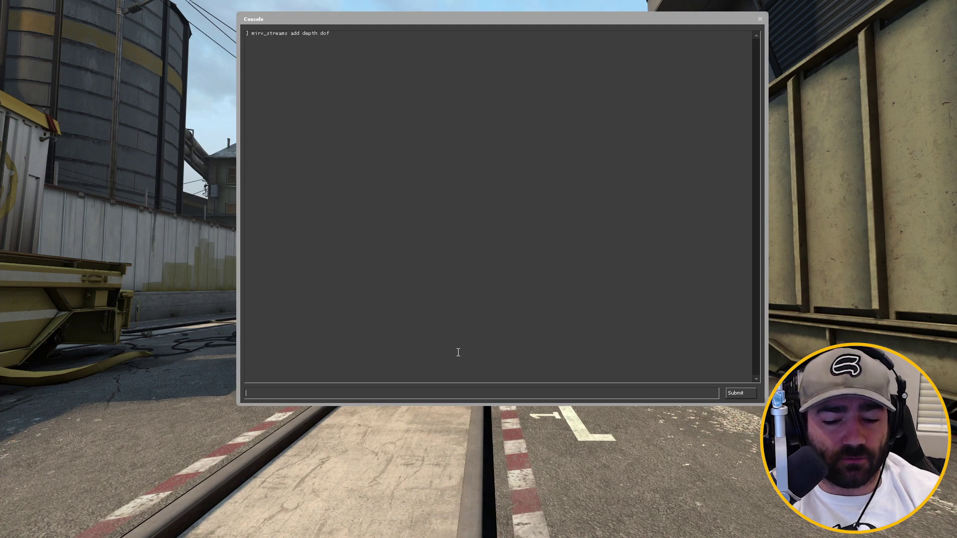
- Preview the dof depth stream with the console command mirv_streams preview dof and close the console to see it
text(mirv_streams)
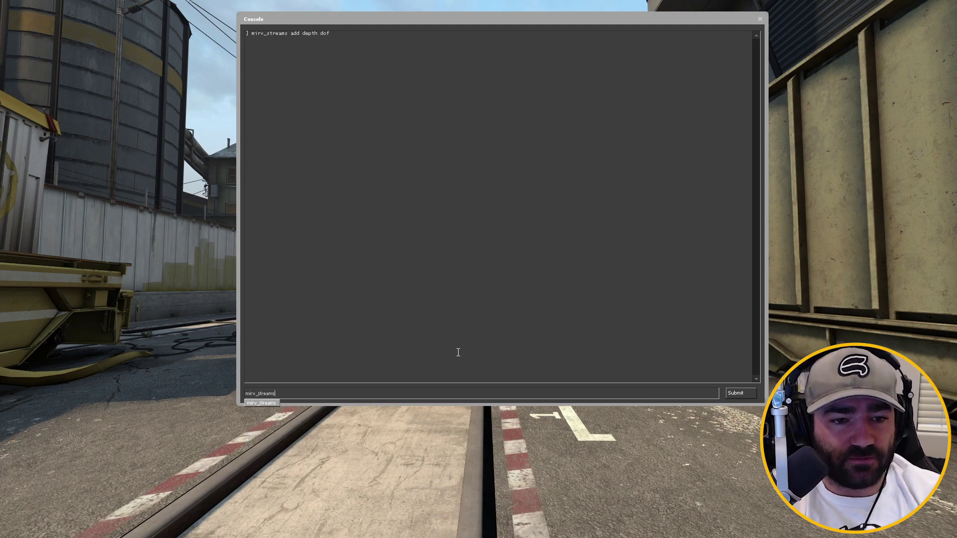
text( prteiew)
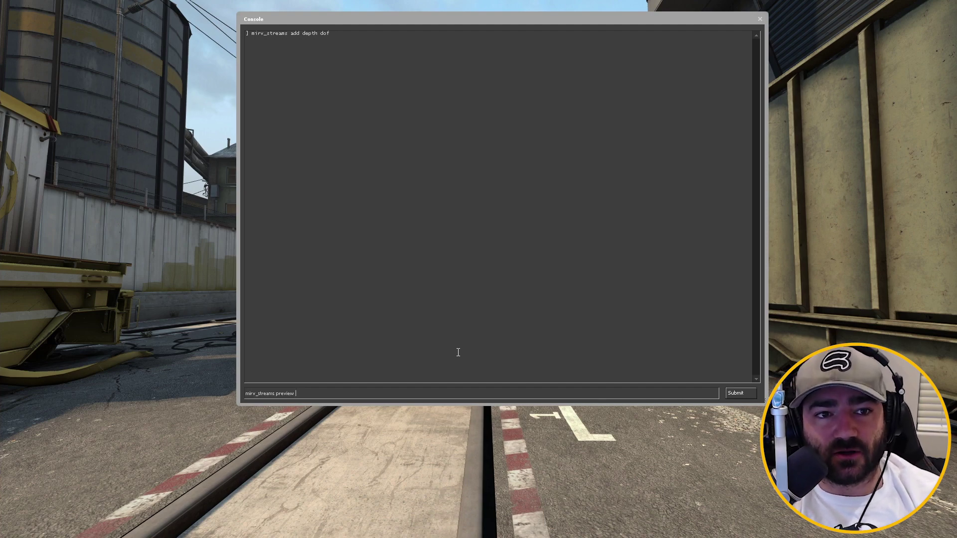
text(dof)
key(Return)
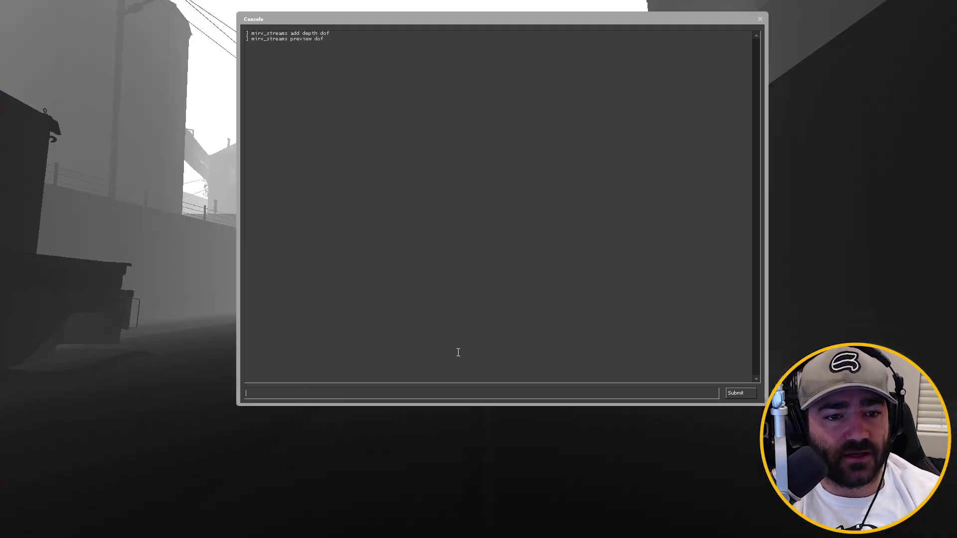
key(Escape)
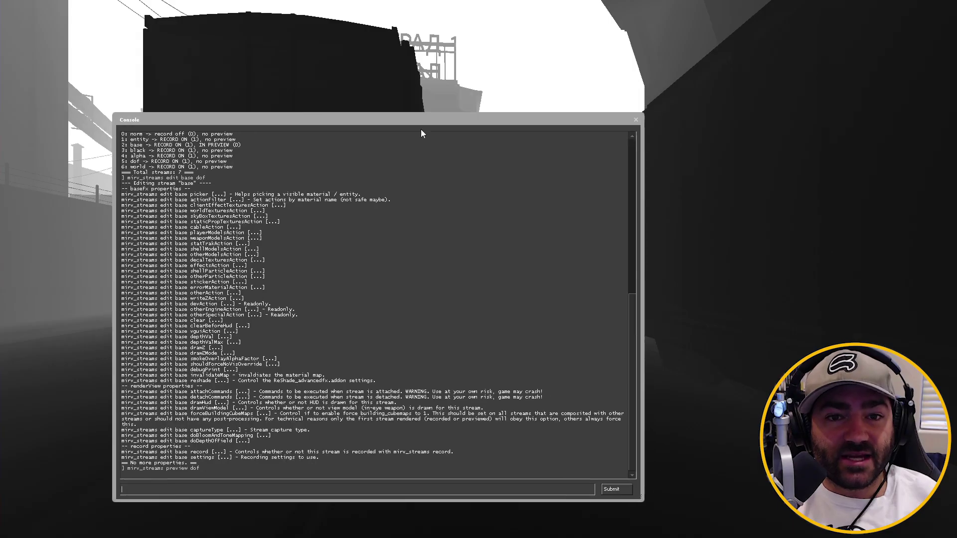
- Reposition the console window so that its command line and the depth preview can both be seen
drag(380, 119, 422, 171)
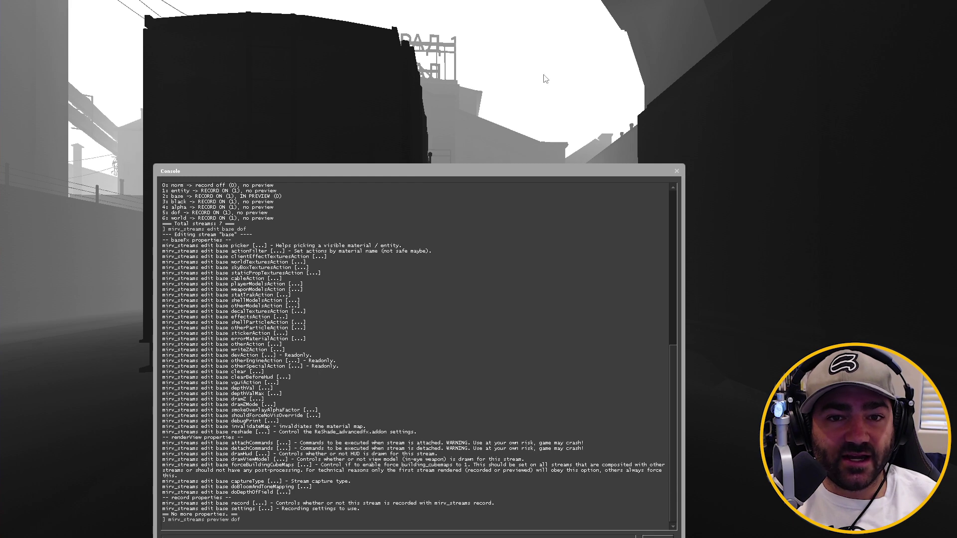
drag(524, 170, 557, 69)
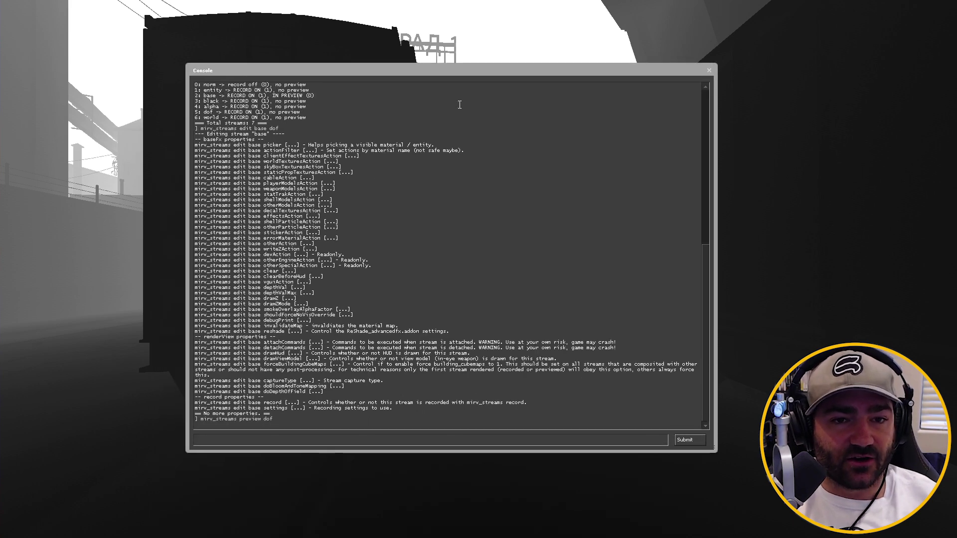
drag(474, 70, 545, 132)
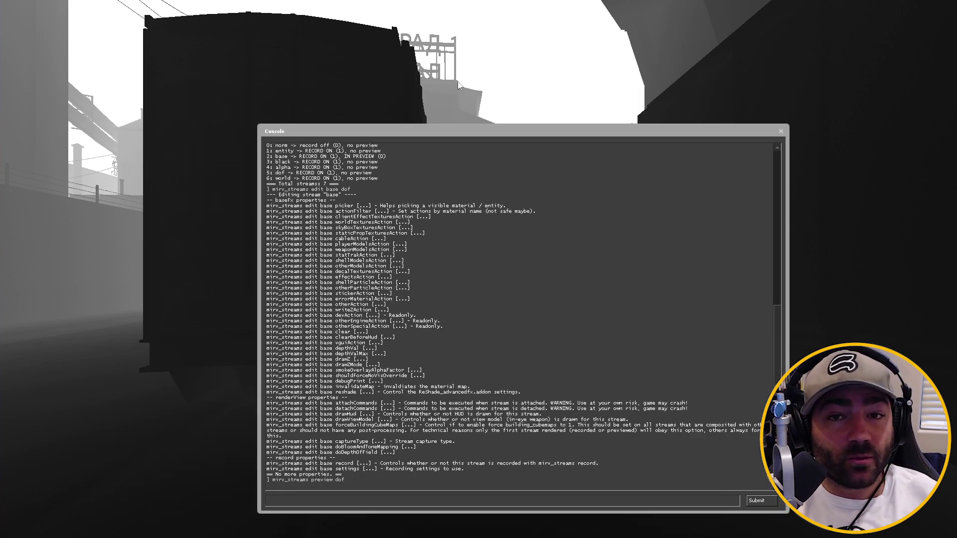
drag(554, 133, 638, 95)
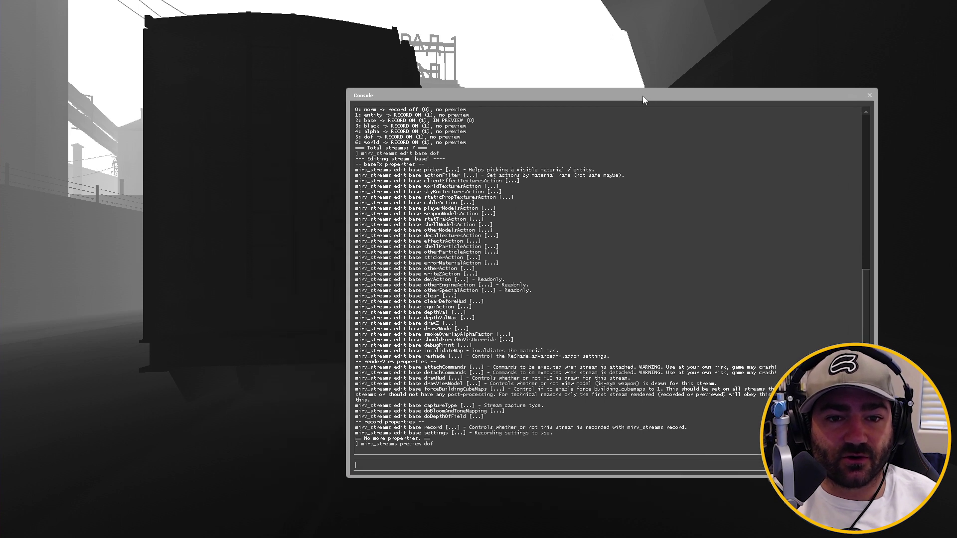
drag(713, 95, 682, 97)
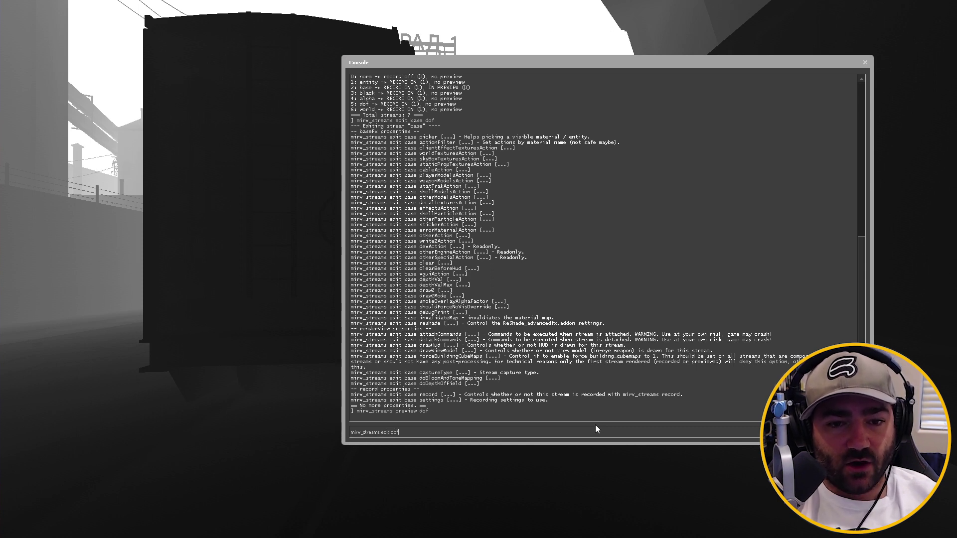
- Locate the depthVal and depthValMax properties in the console list and set the dof stream's depthvalmax to 200
drag(453, 285, 427, 285)
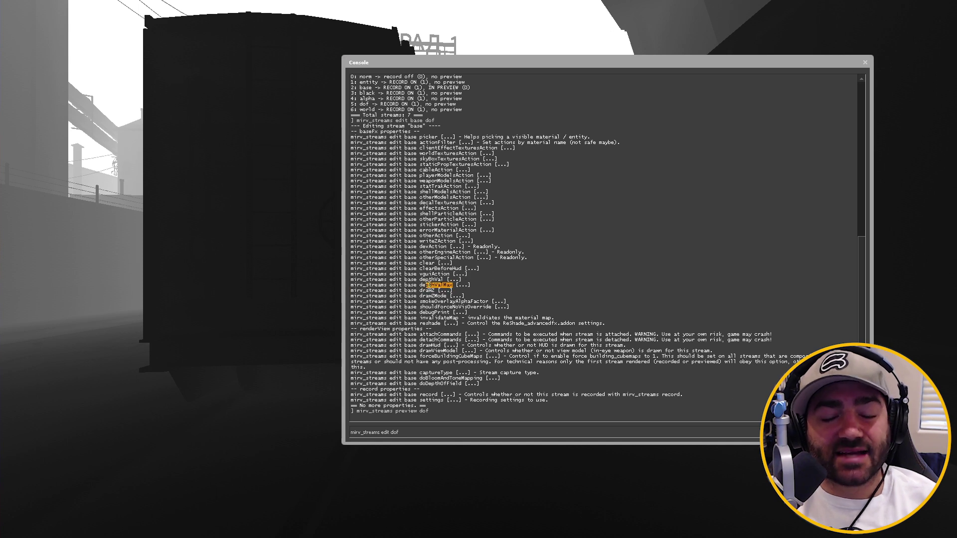
drag(441, 279, 438, 278)
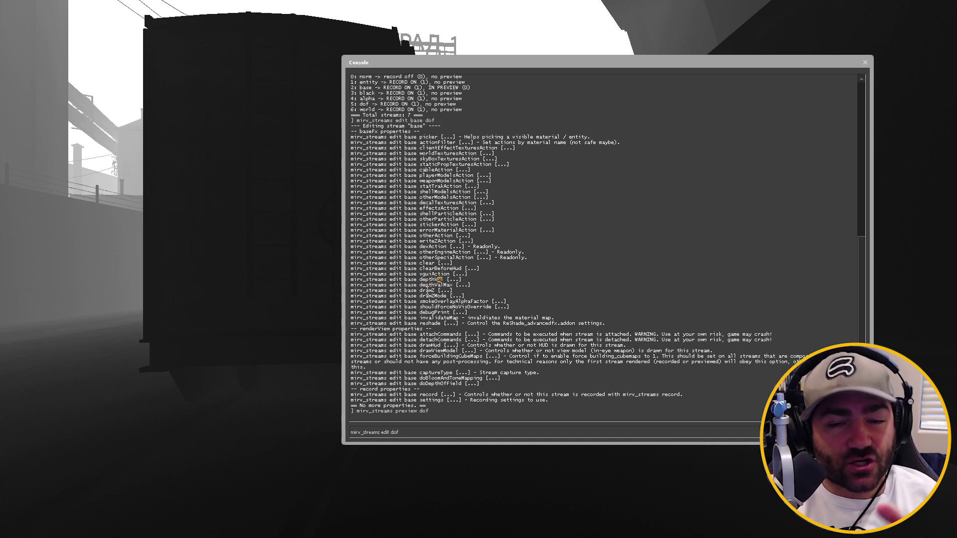
click(440, 283)
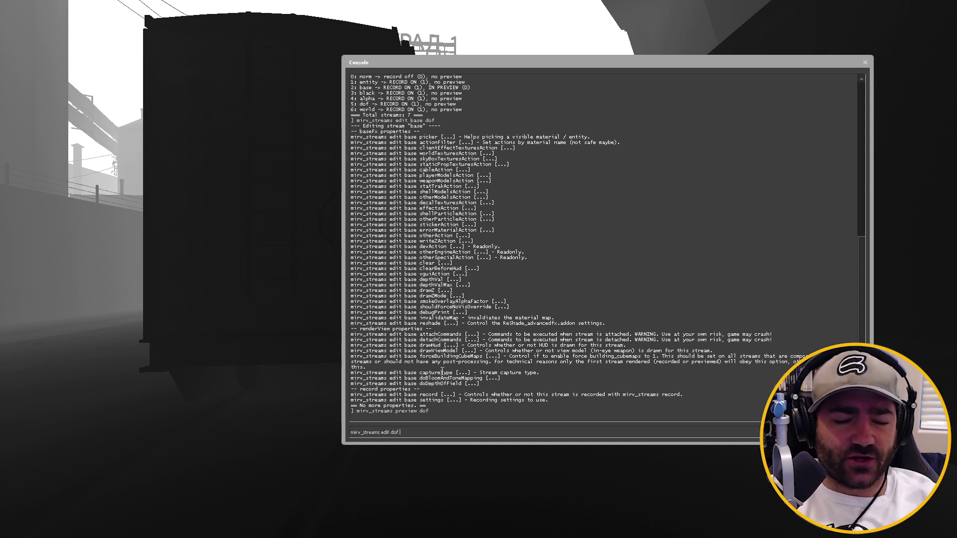
text(depthvalmax 200)
drag(514, 62, 714, 66)
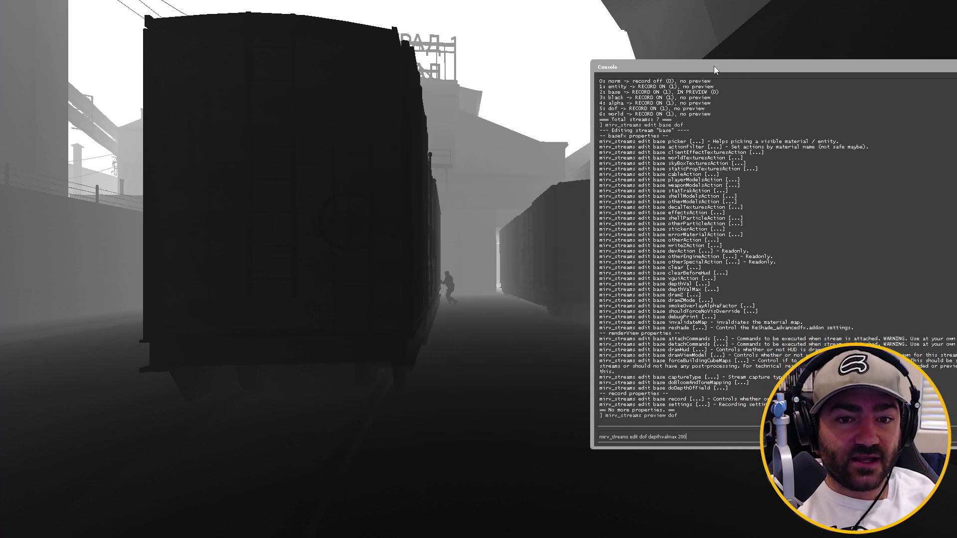
key(Return)
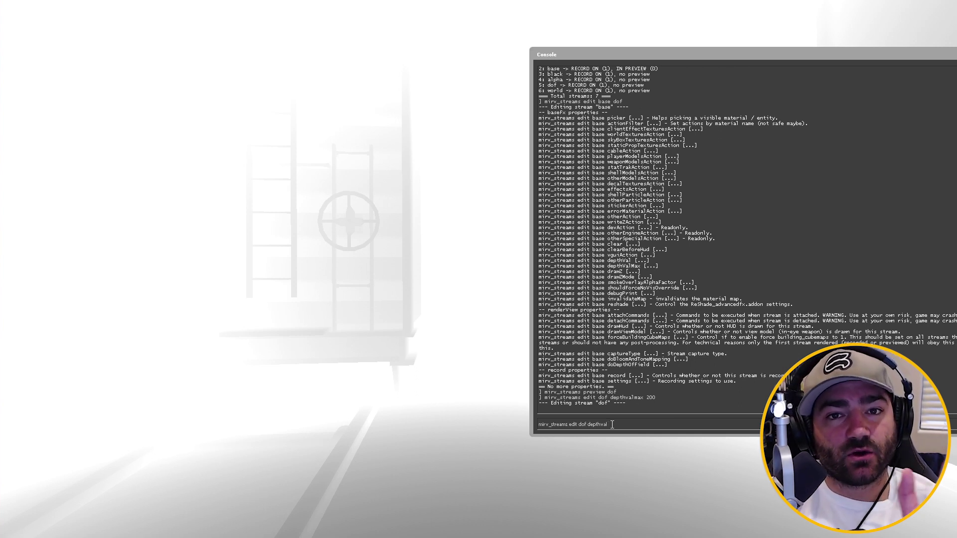
- Try depthval values of 190 and 150 on the dof stream
text(190)
key(Return)
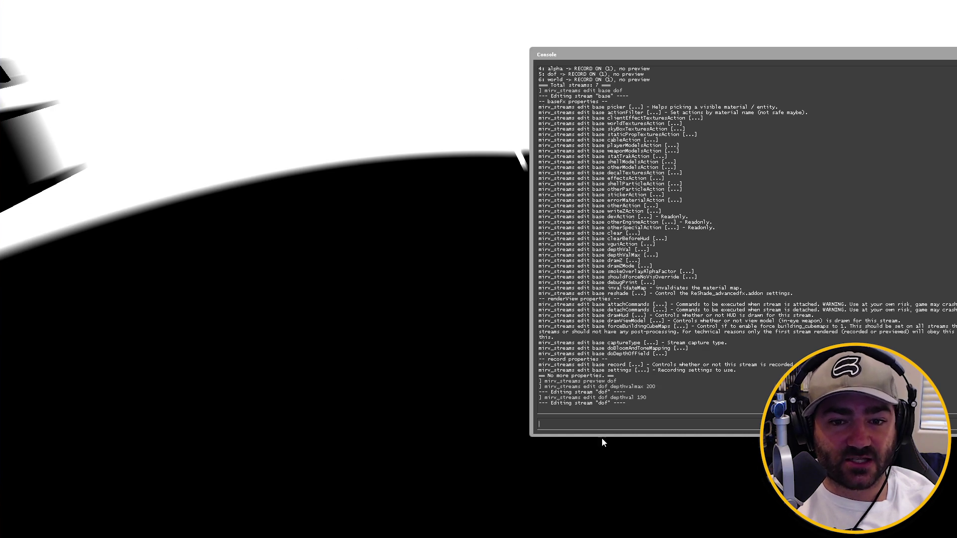
key(Up)
key(BackSpace)
key(BackSpace)
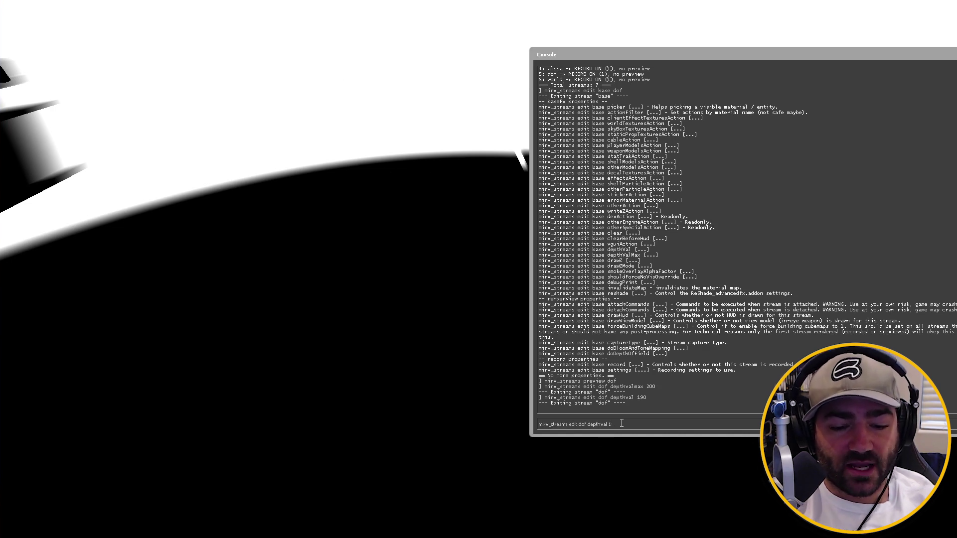
key(Return)
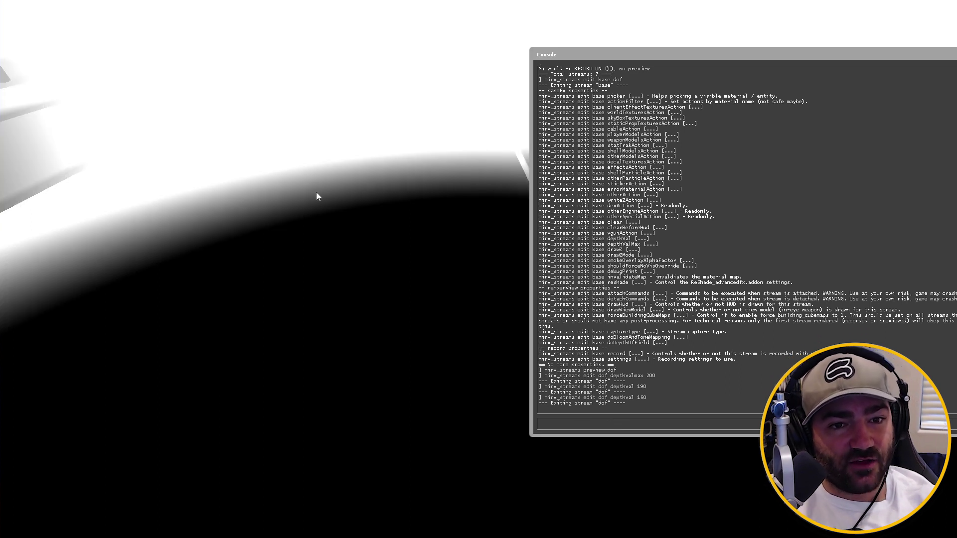
- Set the dof stream's depthval to 100
key(Up)
key(BackSpace)
key(BackSpace)
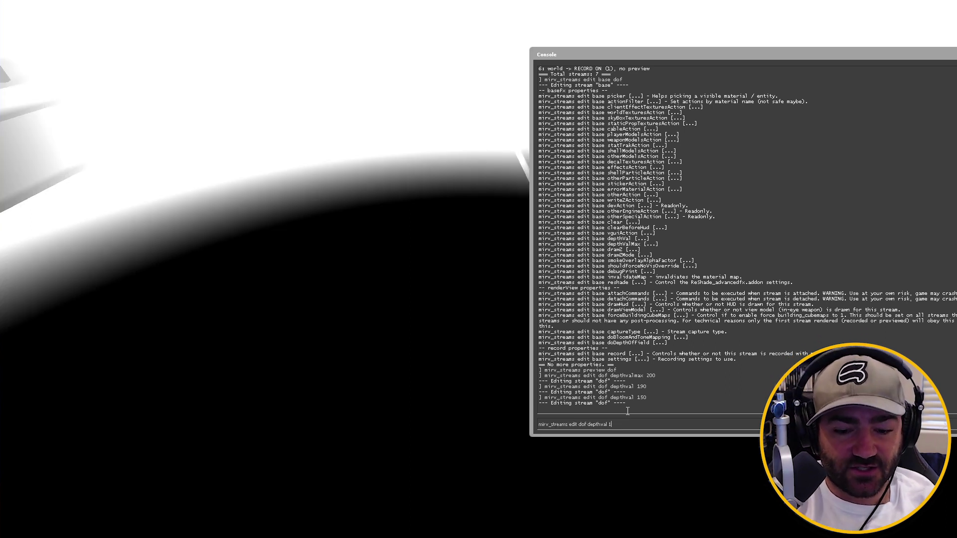
text(00)
key(Return)
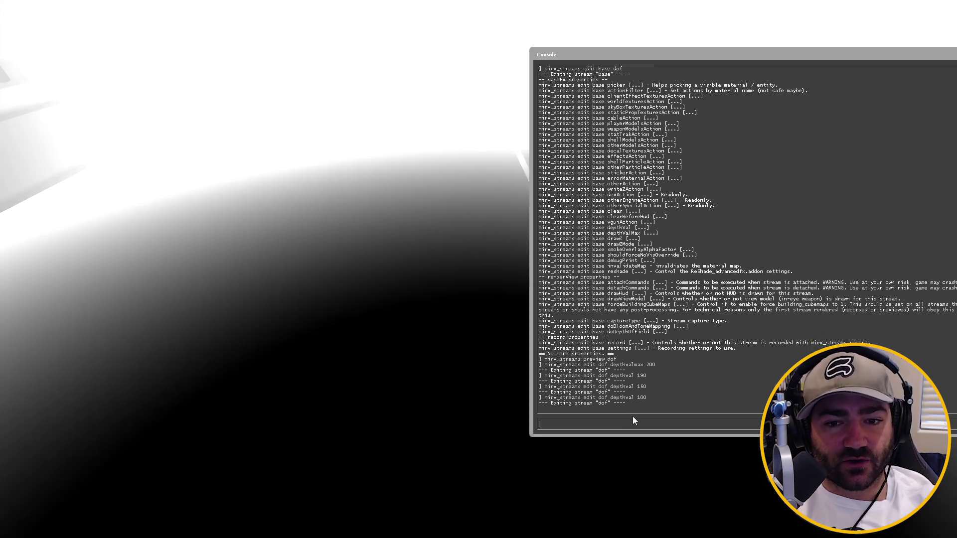
- Set the dof stream's depthvalmax to 400 and check the depth preview around the train cars
key(Up)
key(Up)
key(Up)
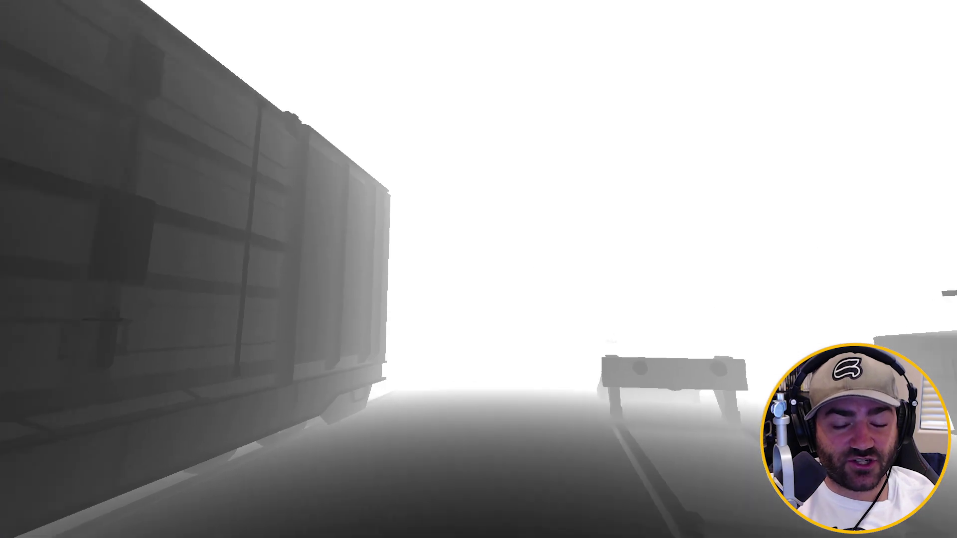
key(grave)
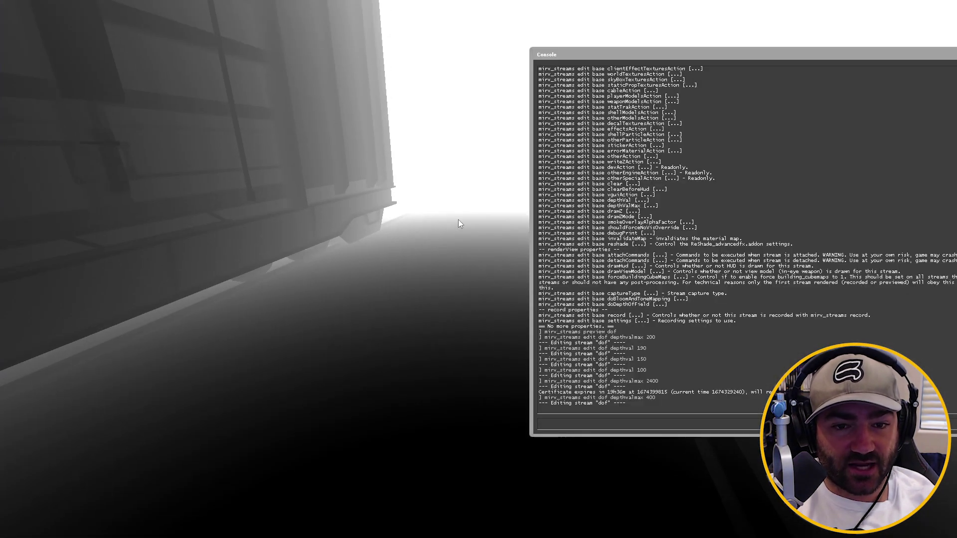
key(grave)
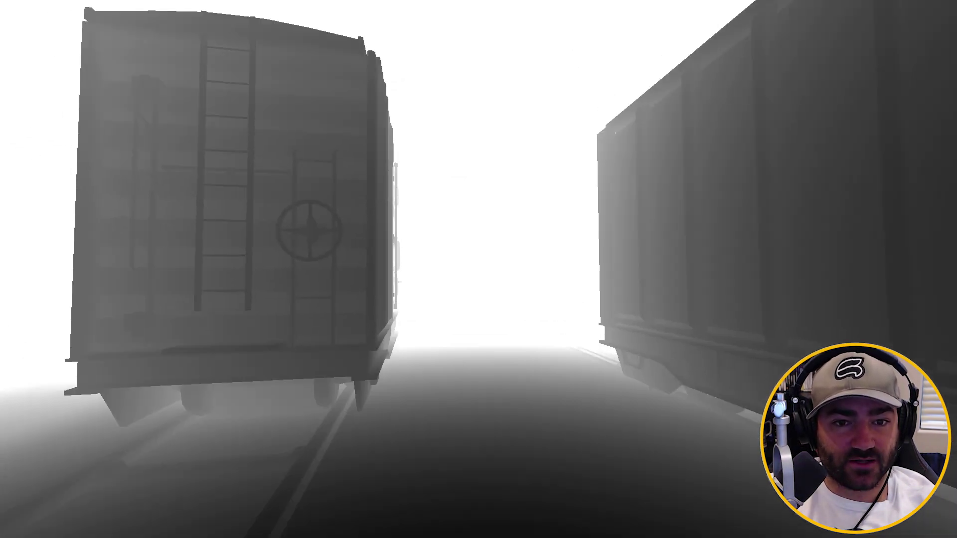
- Add a baseFX stream from the console with mirv_streams add baseFX and close the console
key(grave)
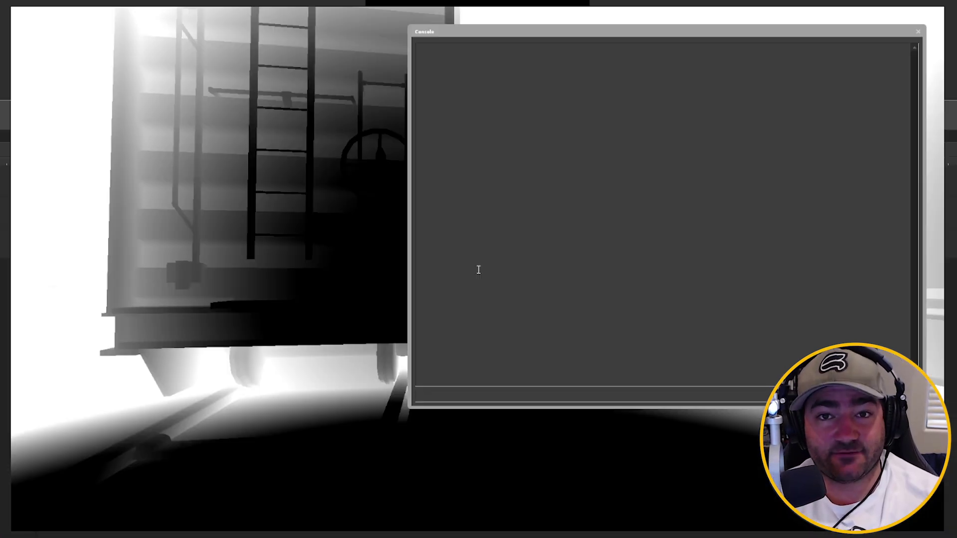
text(mirv)
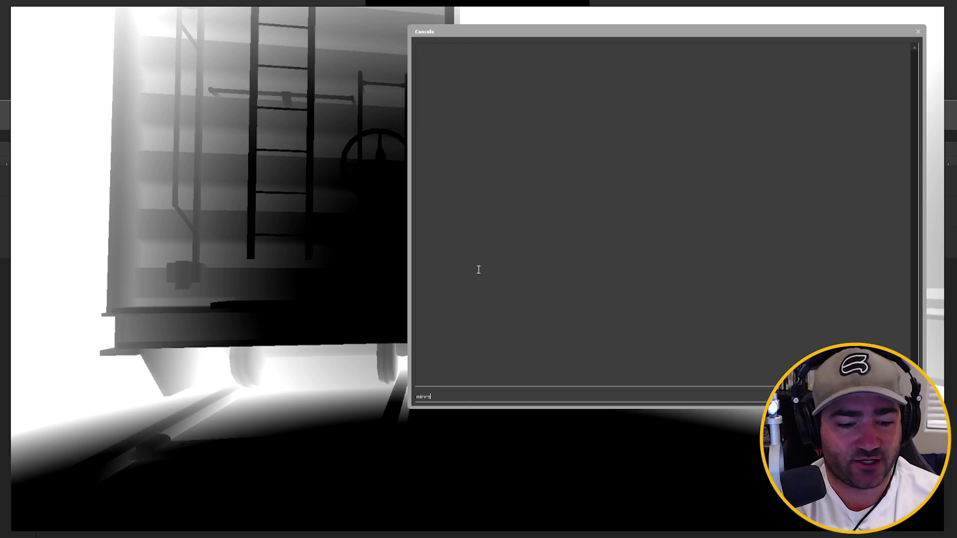
text(_streams ad)
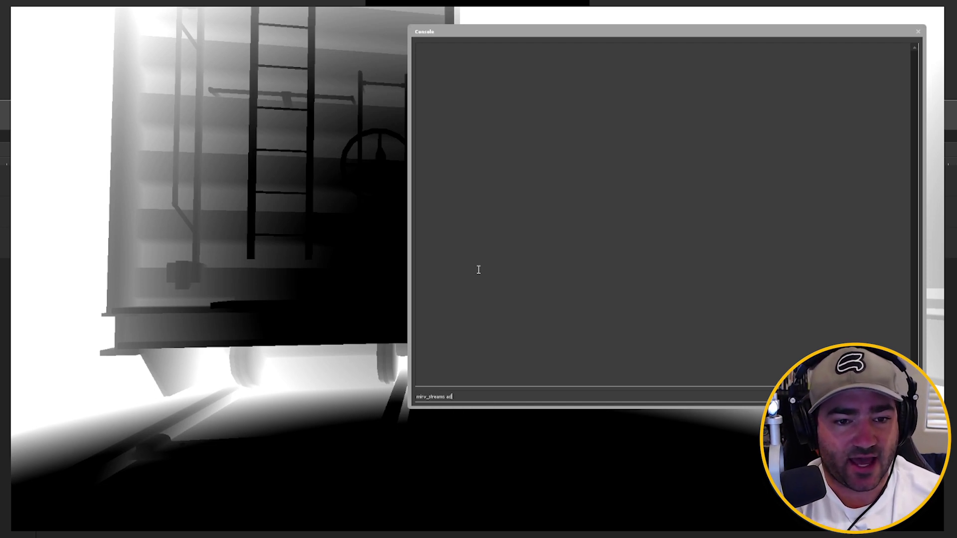
text(d baseFX b)
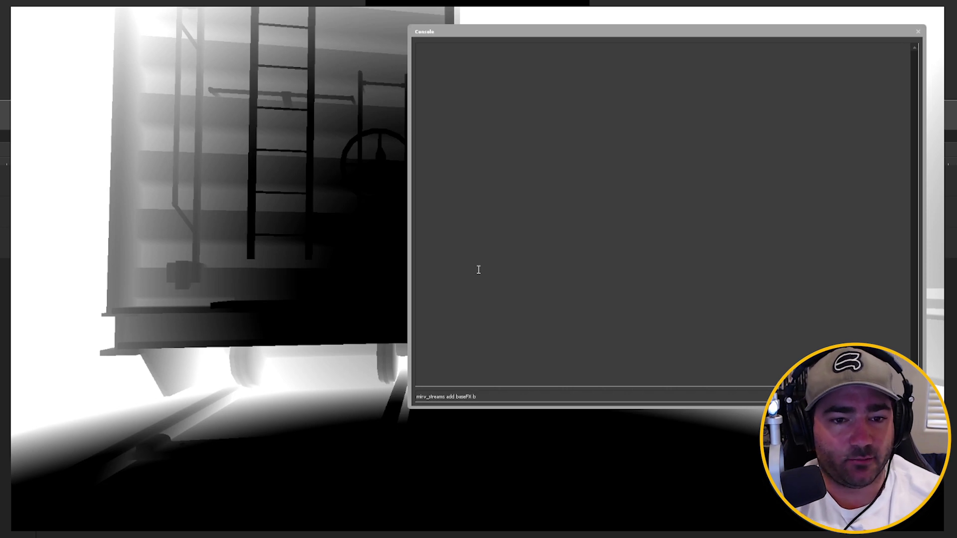
key(Return)
key(grave)
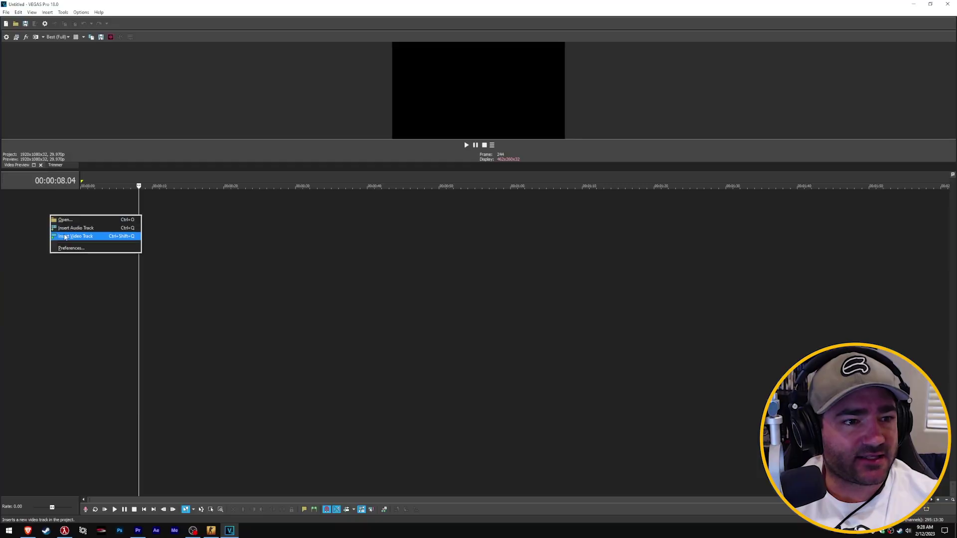
- Switch to VEGAS Pro and build an empty timeline of three video tracks
click(75, 232)
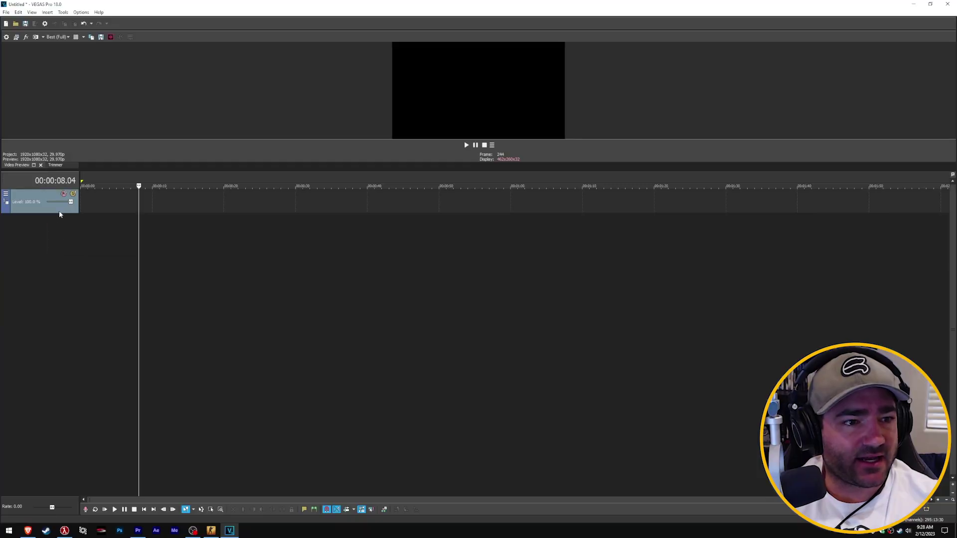
right_click(60, 205)
click(82, 222)
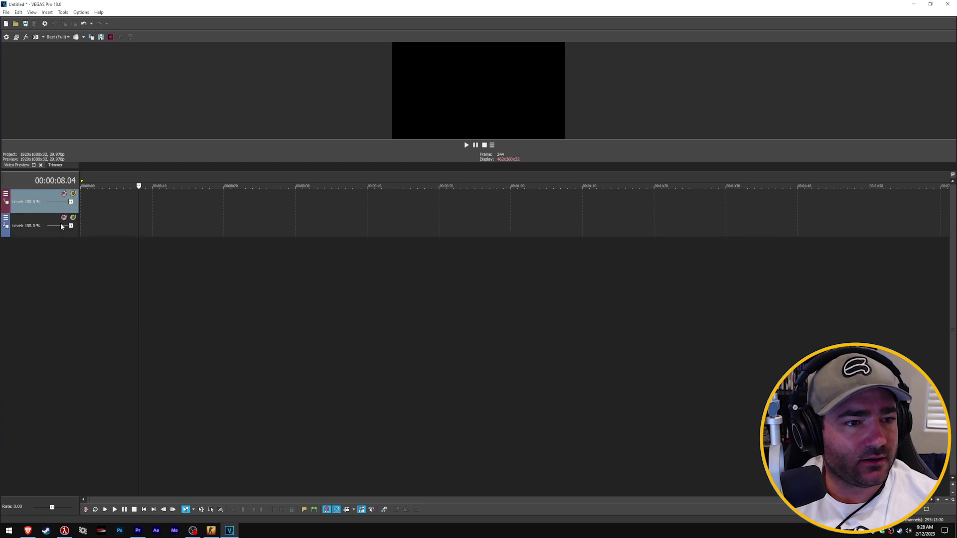
right_click(56, 230)
click(83, 250)
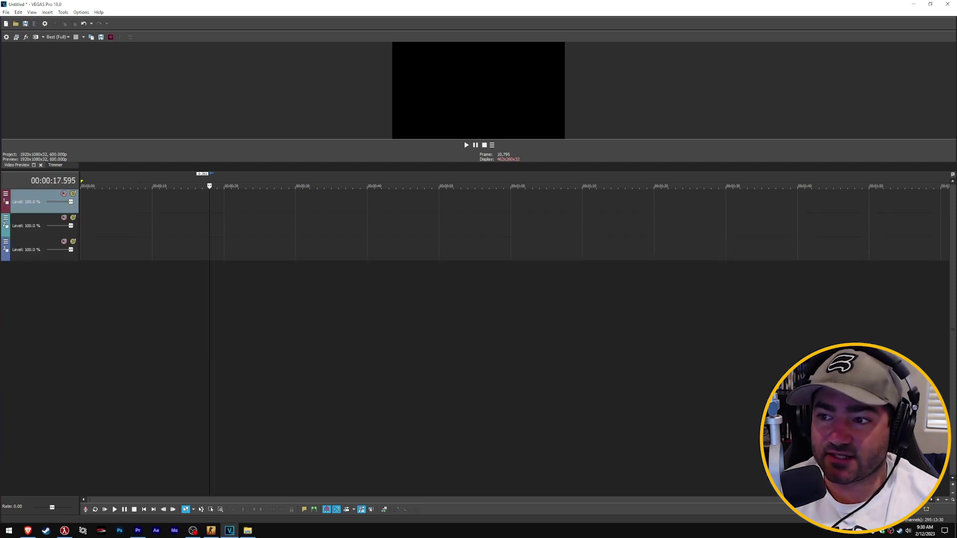
- Place the depth clip on the first video track and the game footage clip on both the second and third tracks
drag(211, 207, 211, 208)
drag(388, 279, 212, 225)
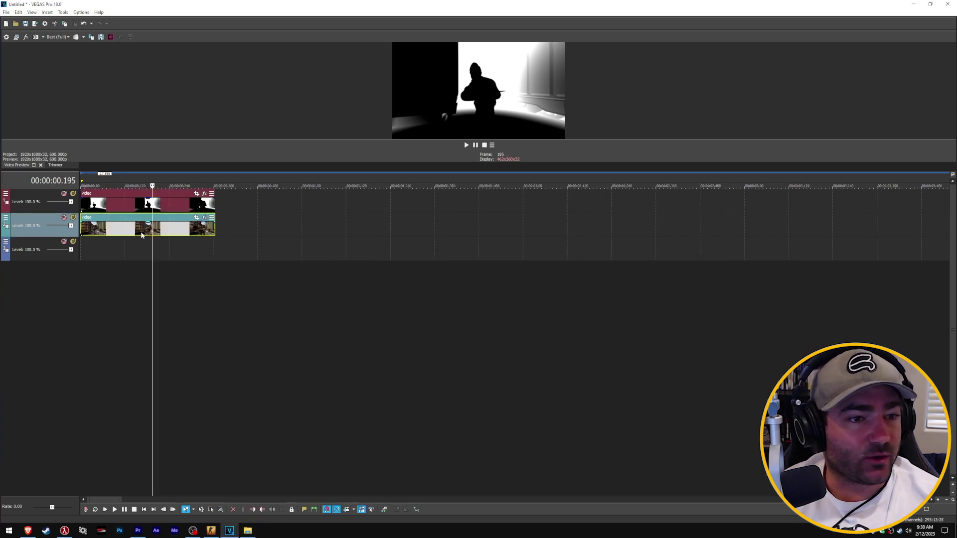
key(ctrl+c)
key(ctrl+v)
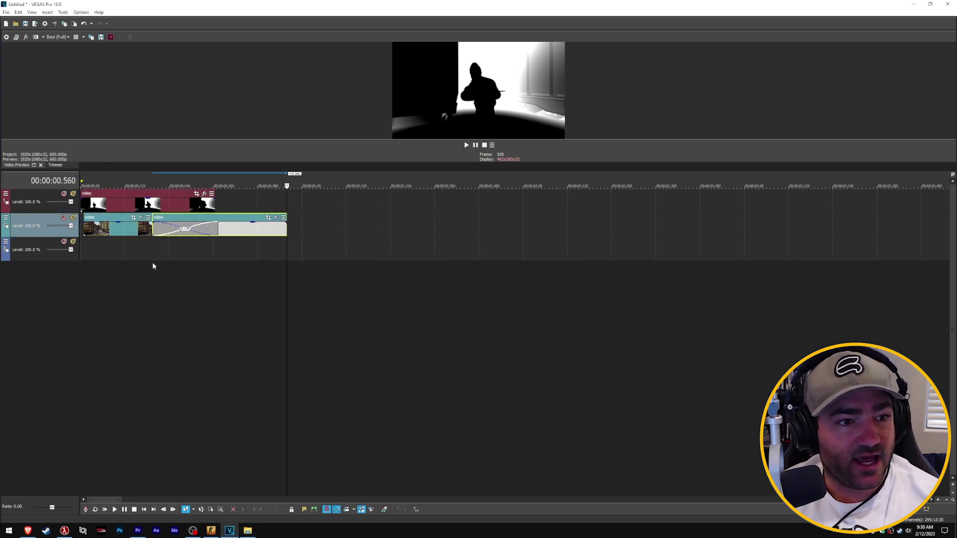
drag(240, 231, 180, 260)
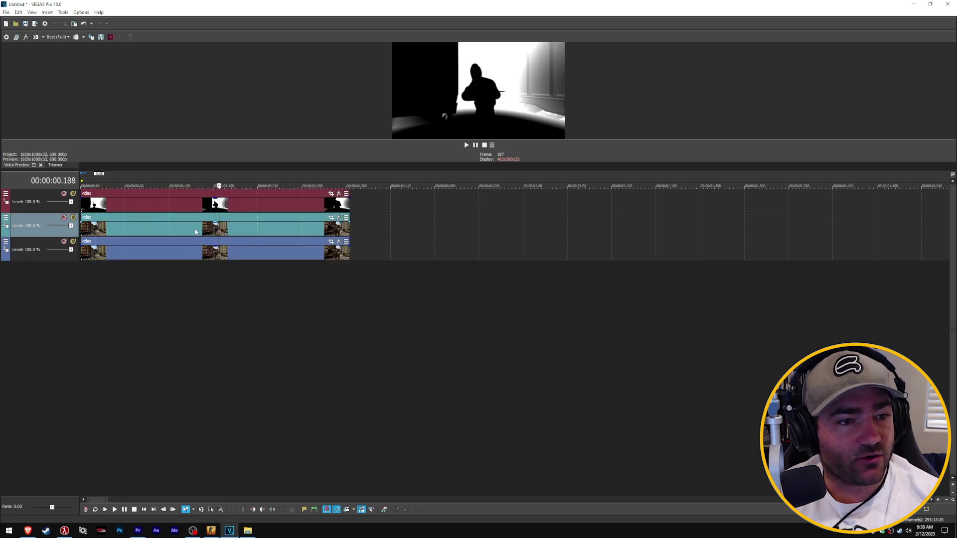
- Make the second track a compositing child of the depth track and set the depth track's compositing mode to Multiply (Mask)
click(6, 221)
click(51, 286)
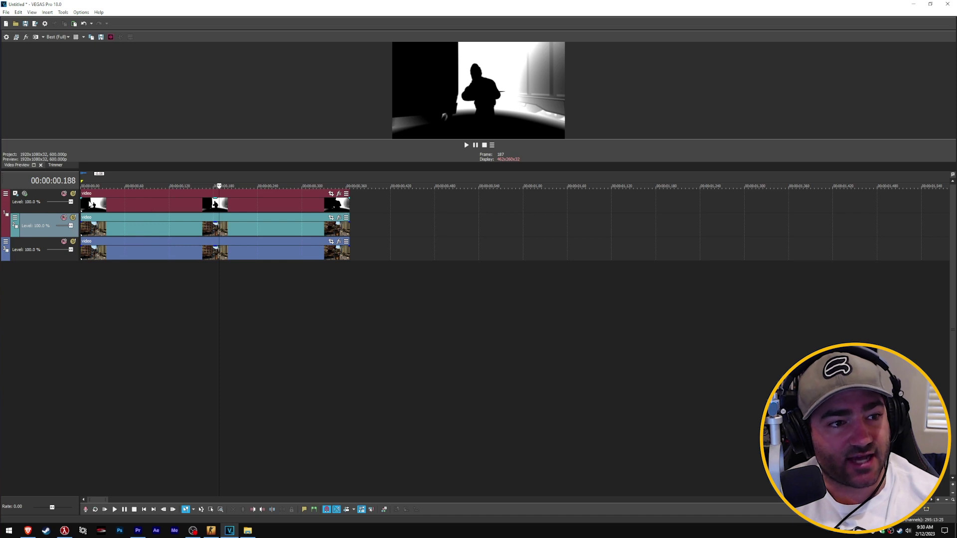
click(5, 194)
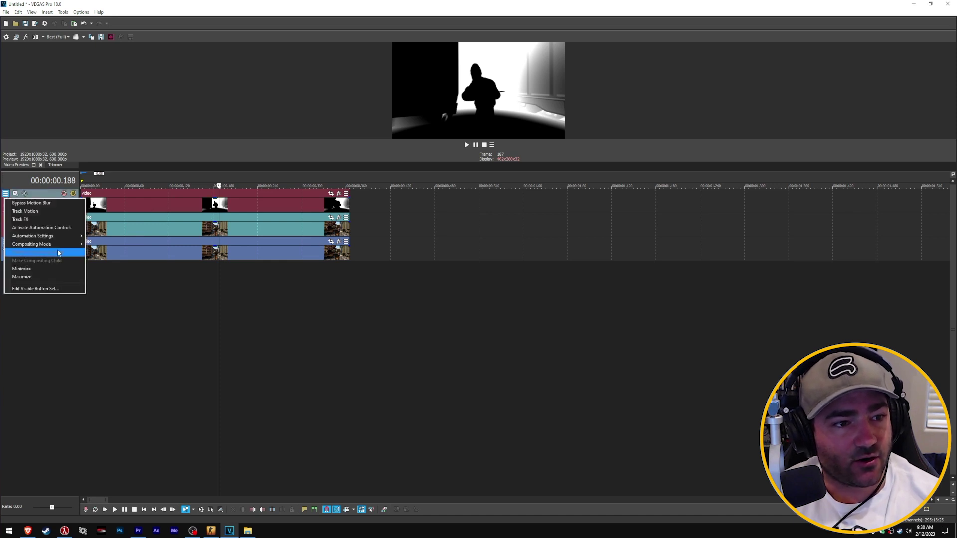
mouse_move(64, 247)
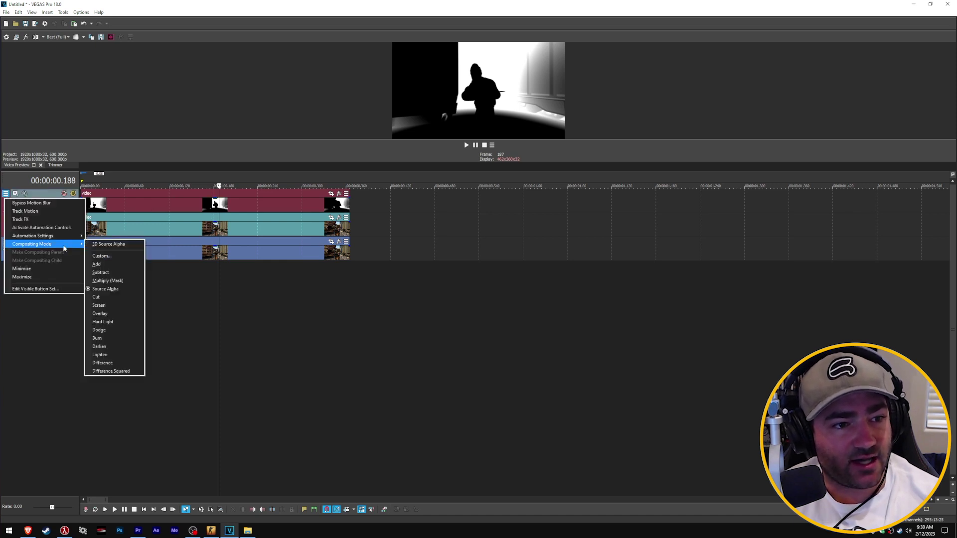
click(124, 282)
- Add the VEGAS Mask Generator effect to the depth clip on the first track
click(201, 210)
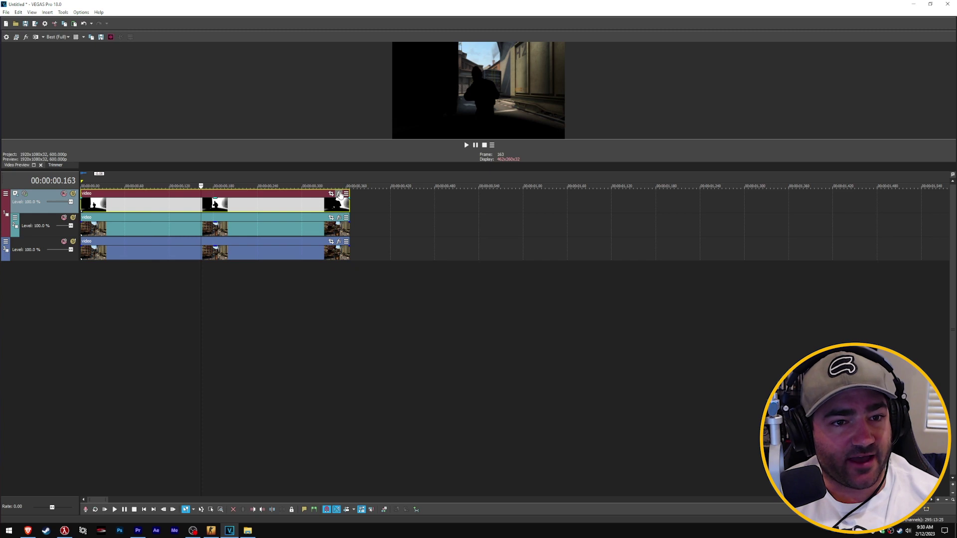
click(339, 194)
double_click(420, 325)
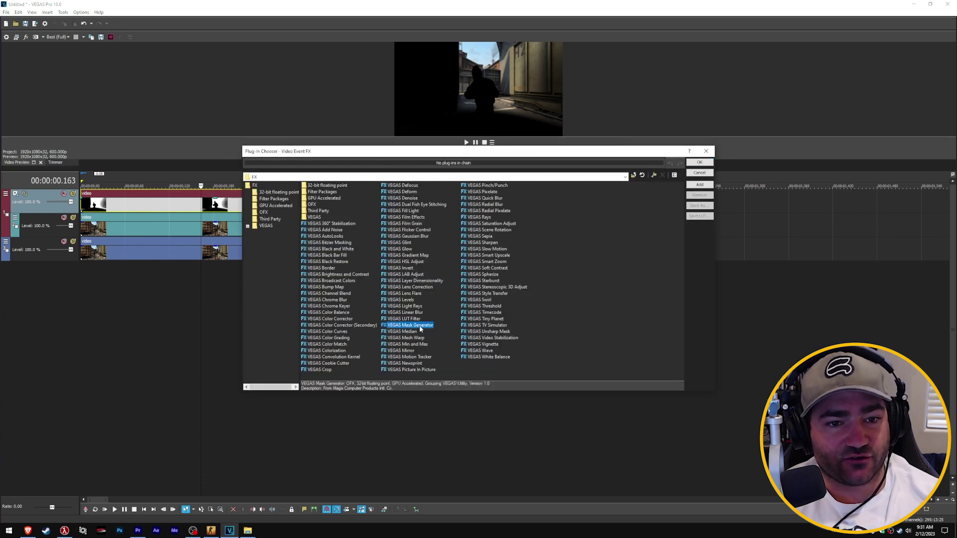
click(699, 162)
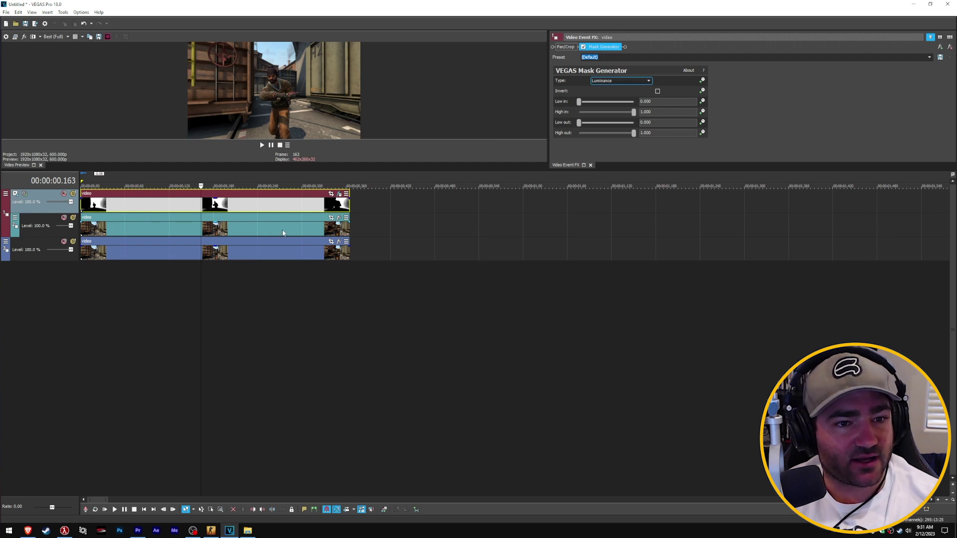
- Add the VEGAS Defocus effect to the footage clip on the second track
click(338, 217)
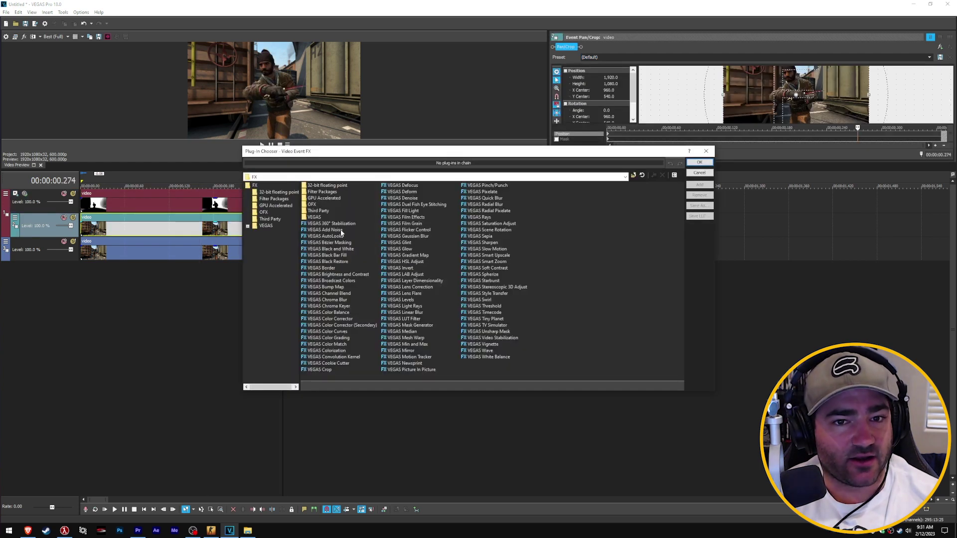
double_click(402, 186)
click(699, 163)
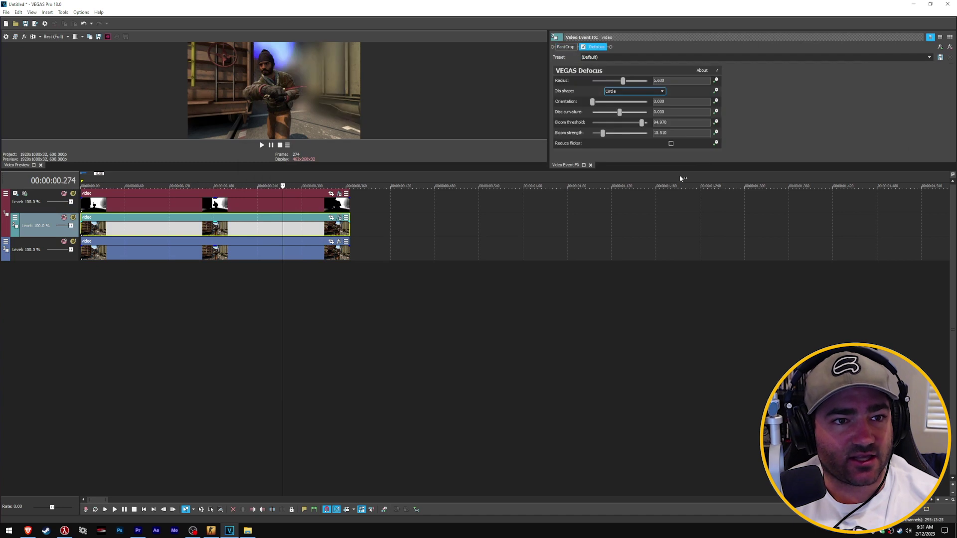
- Set the Defocus iris shape to Octagon and its radius to 0.75
drag(682, 178, 682, 247)
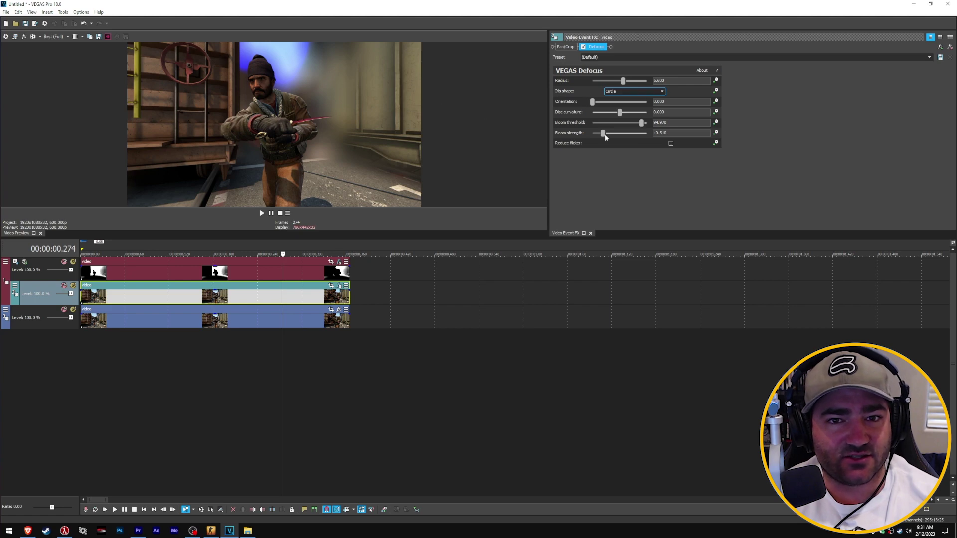
click(630, 93)
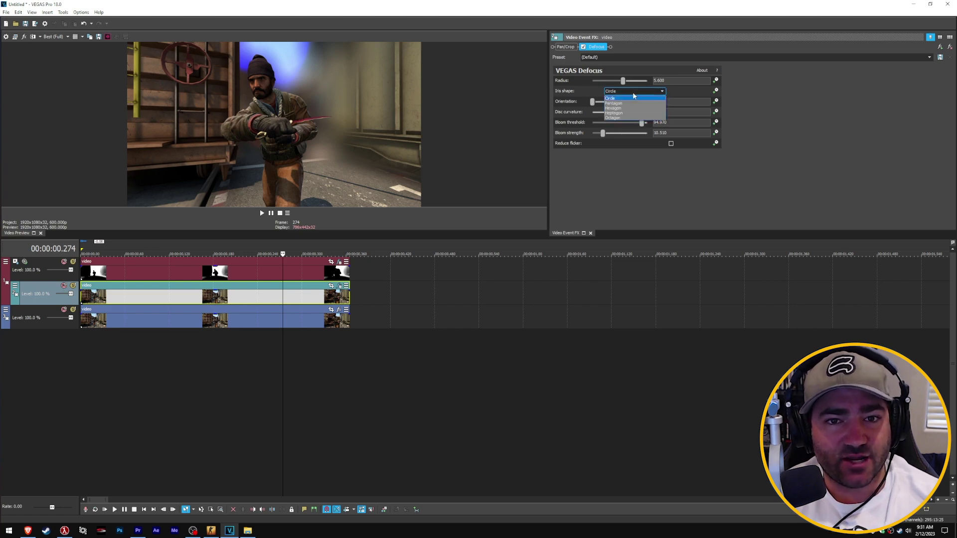
click(616, 122)
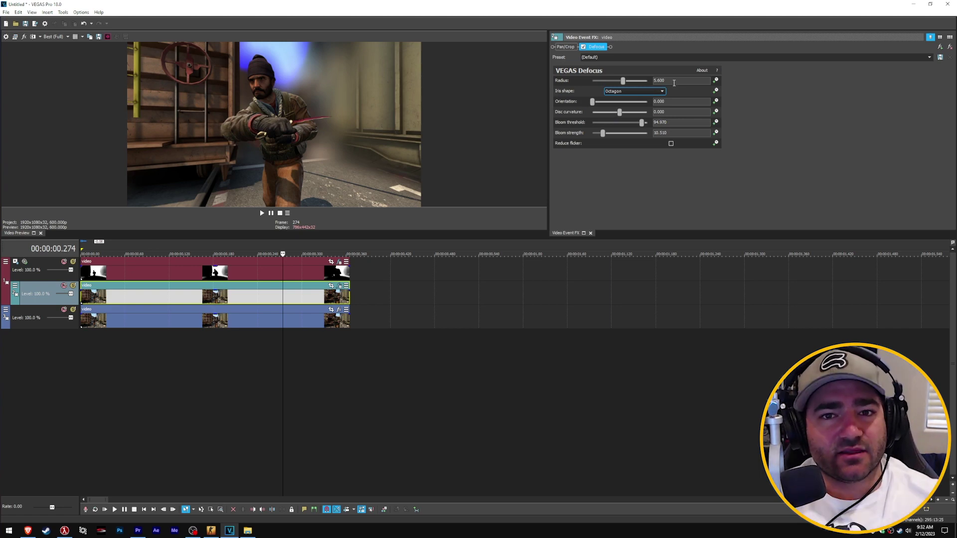
drag(680, 81, 623, 81)
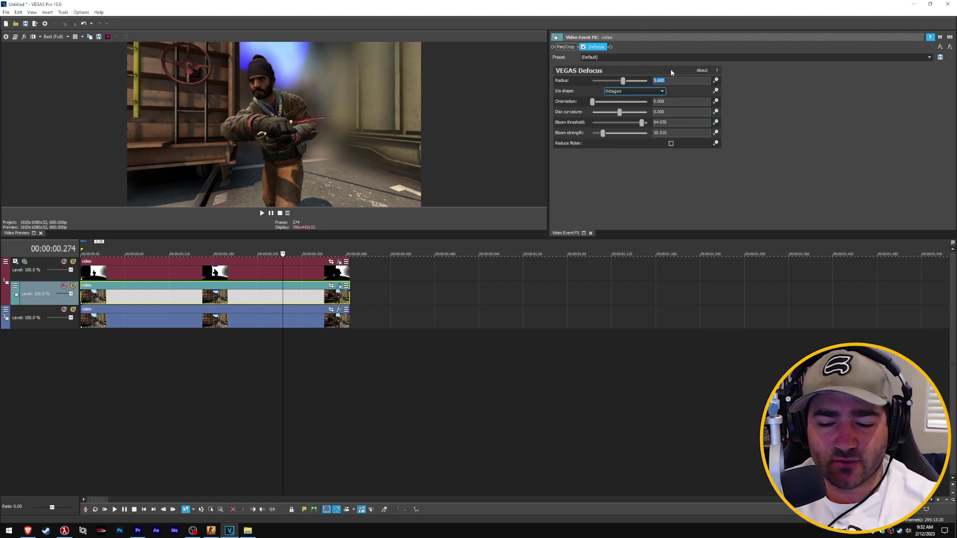
text(0.75)
key(Return)
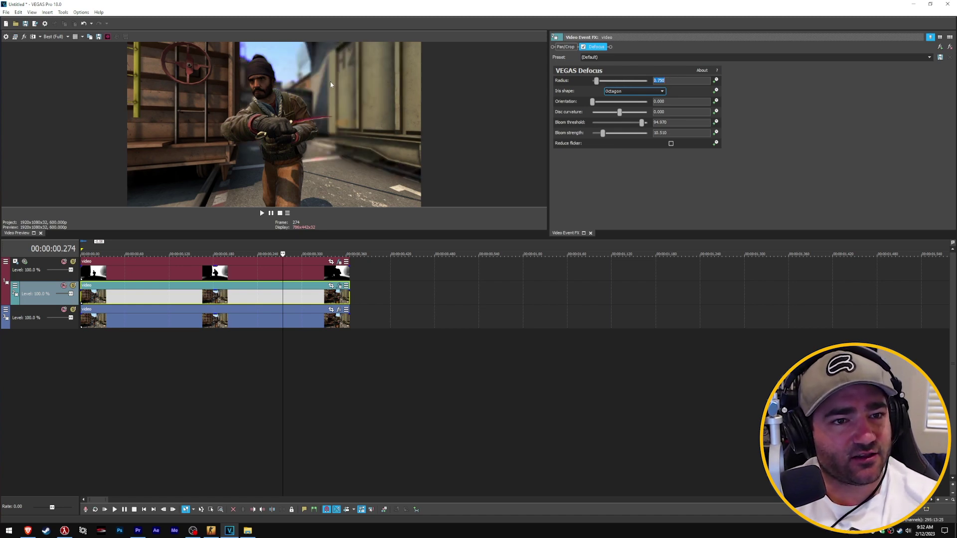
- Set the Defocus bloom strength to 1 and bloom threshold to 100, and check the result at other frames
drag(603, 133, 591, 136)
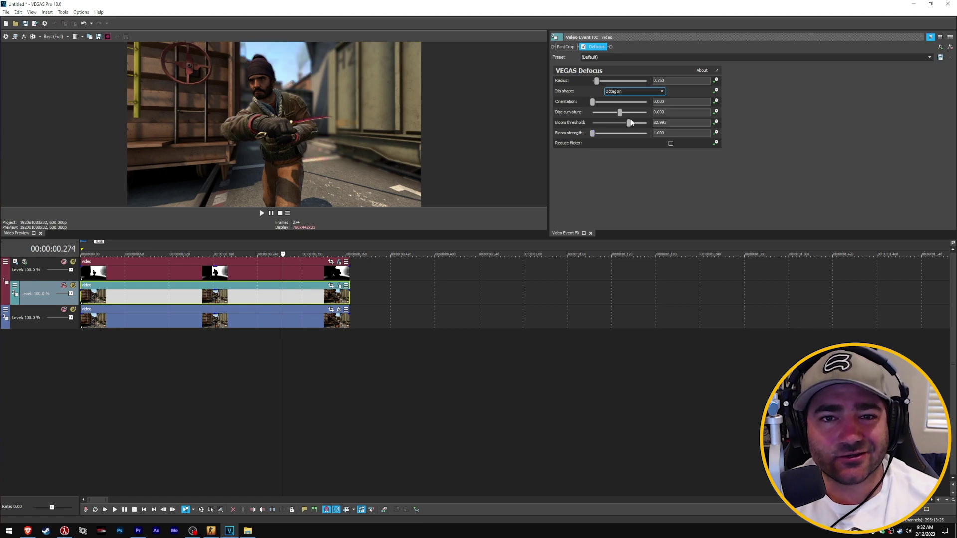
drag(629, 123, 674, 126)
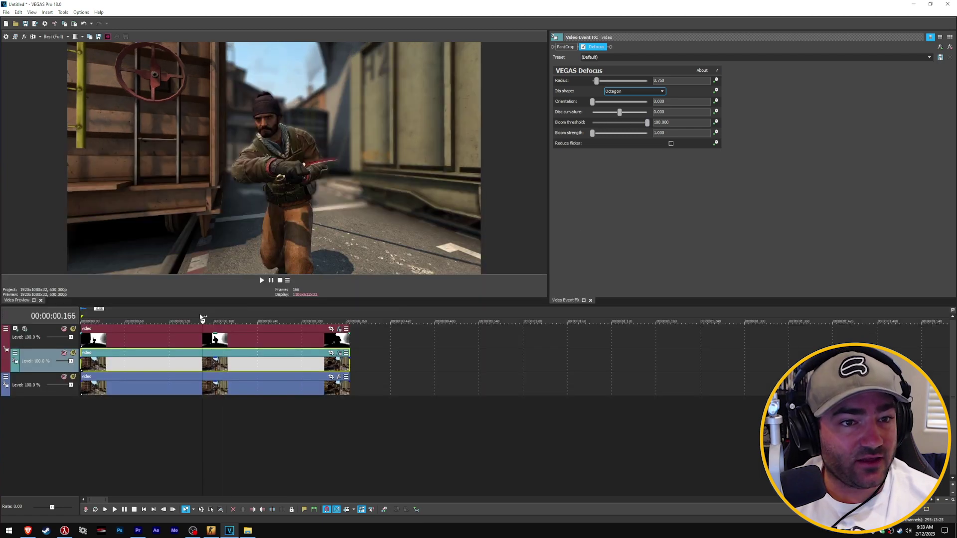
click(259, 320)
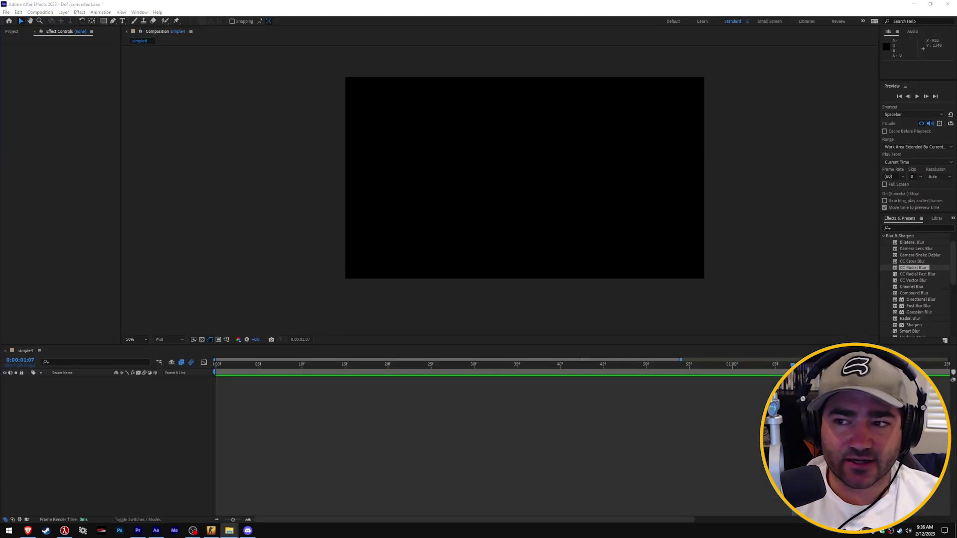
- Switch to After Effects and place the game footage in the simple4 composition with the depth clip above it
drag(956, 457, 73, 427)
drag(374, 366, 268, 364)
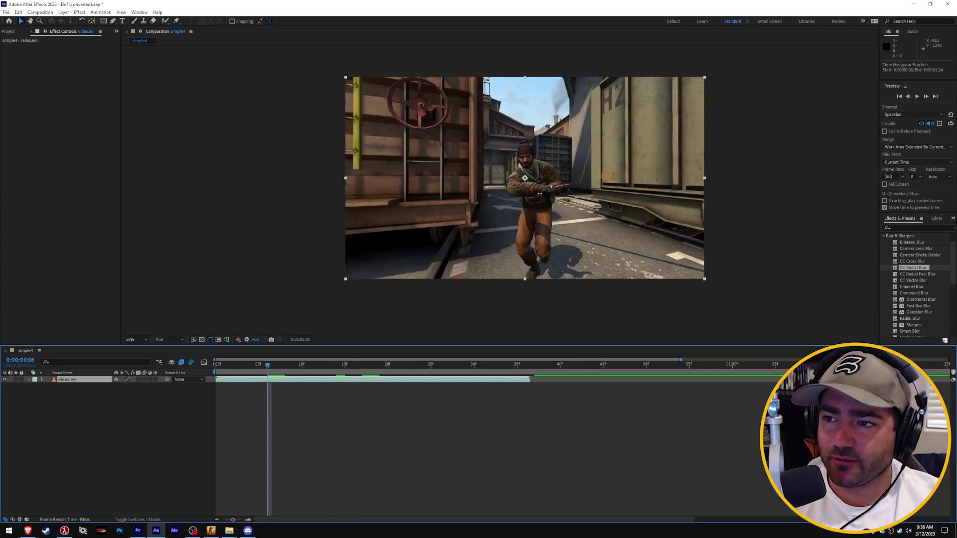
drag(956, 397, 19, 396)
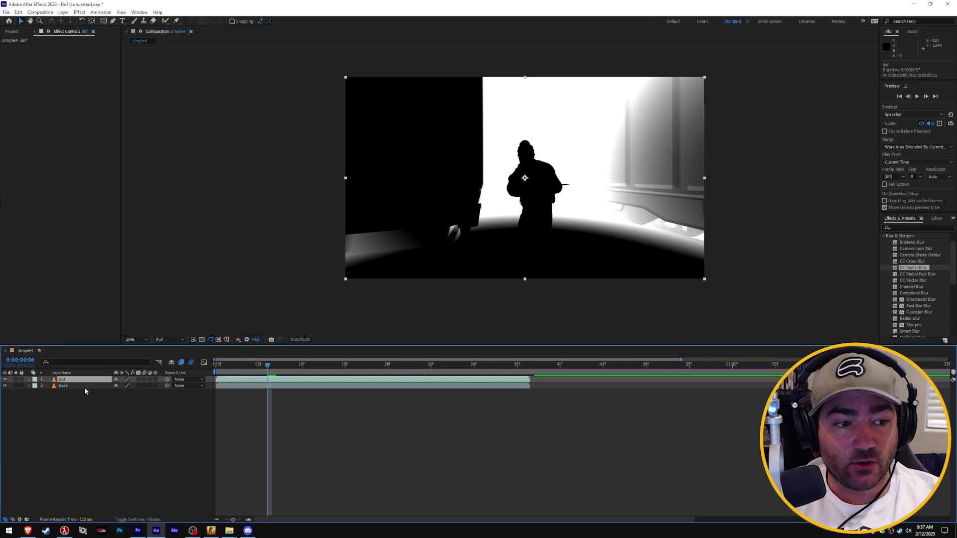
- Hide the dof layer so that only the base footage shows in the composition
click(80, 388)
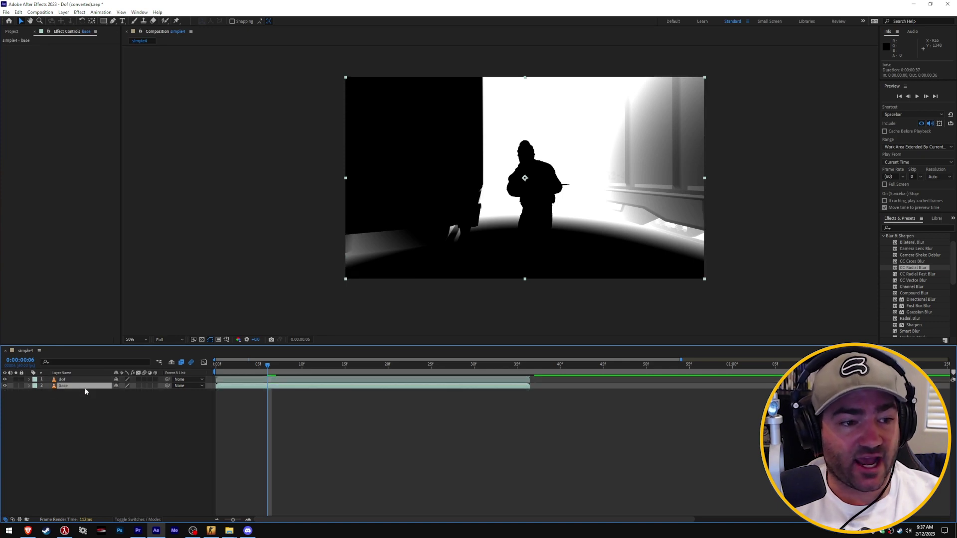
click(65, 380)
click(4, 380)
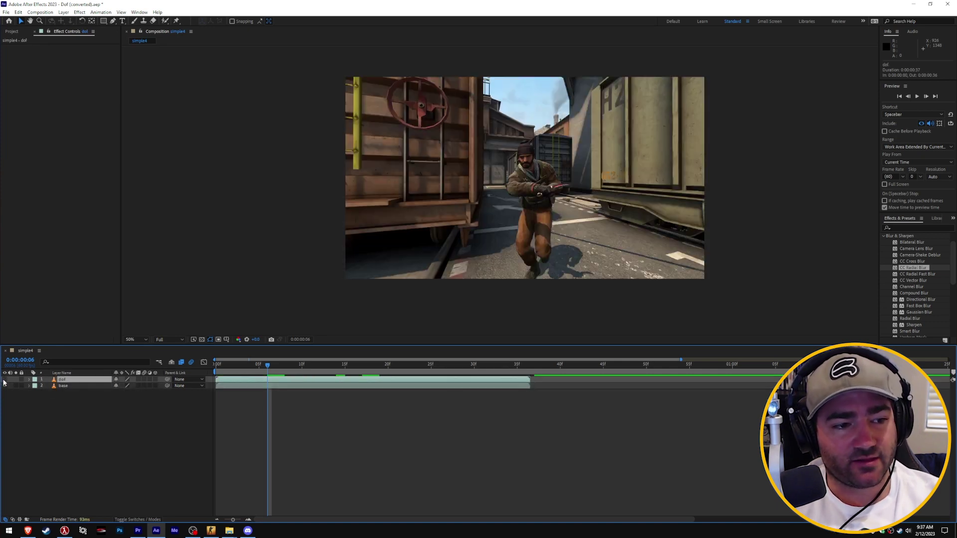
- Add a new adjustment layer above the dof and base layers
click(38, 405)
right_click(117, 420)
mouse_move(133, 422)
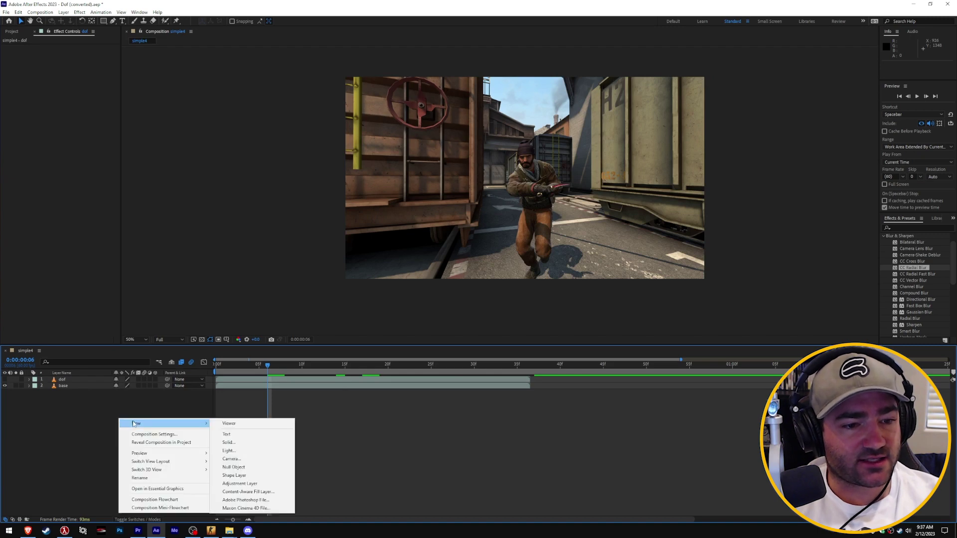
click(240, 484)
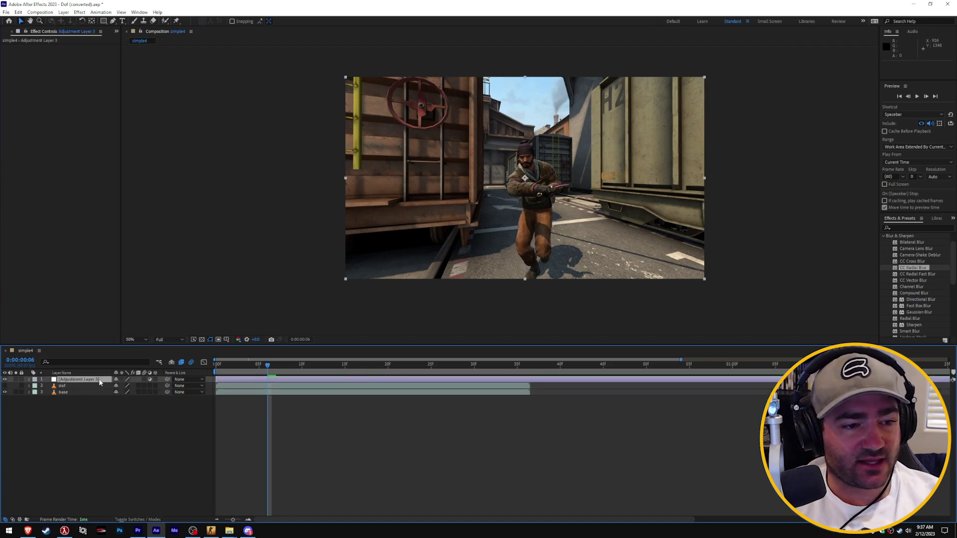
- Search the effects for "lens" and apply Camera Lens Blur to the adjustment layer
click(919, 228)
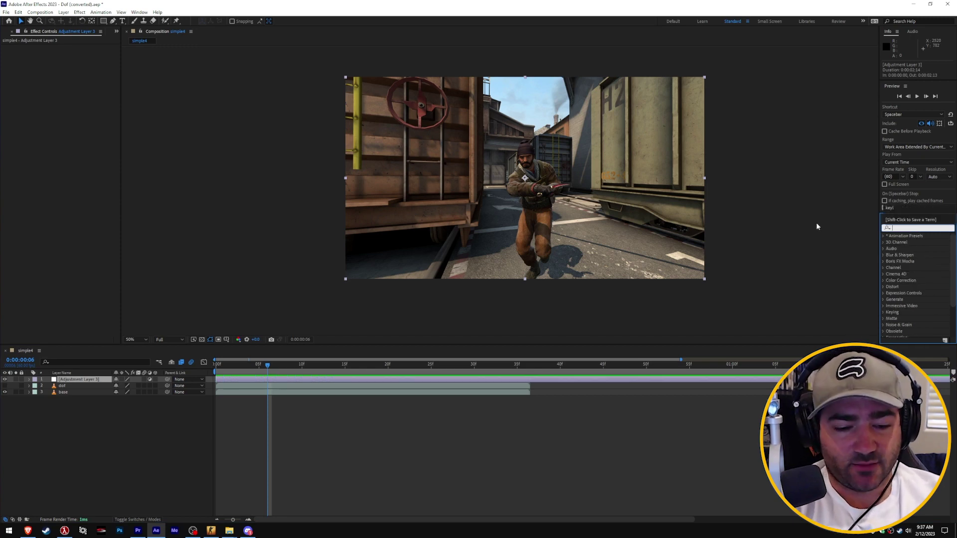
text(lens)
click(929, 244)
drag(930, 244, 92, 379)
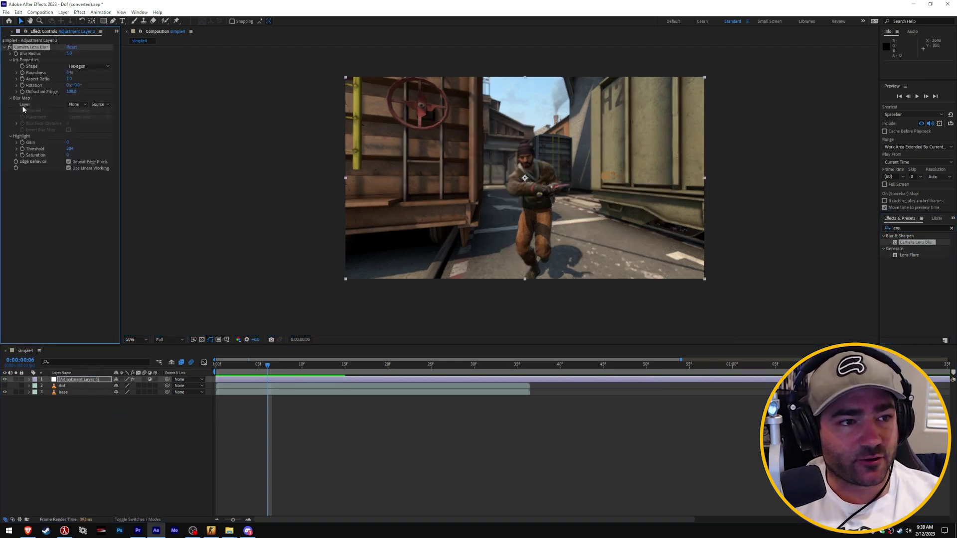
- Set the Camera Lens Blur's blur map layer to dof and its iris shape to Octagon
click(79, 105)
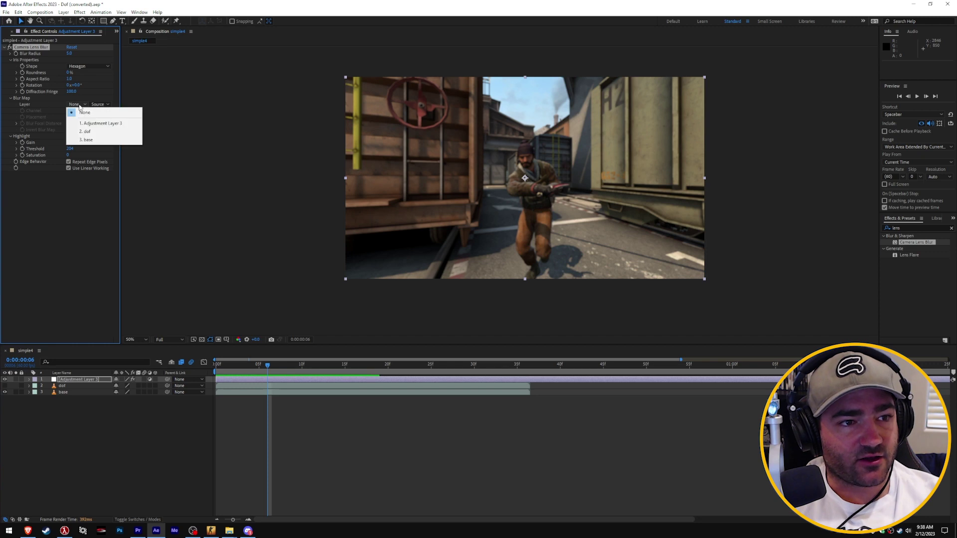
click(85, 134)
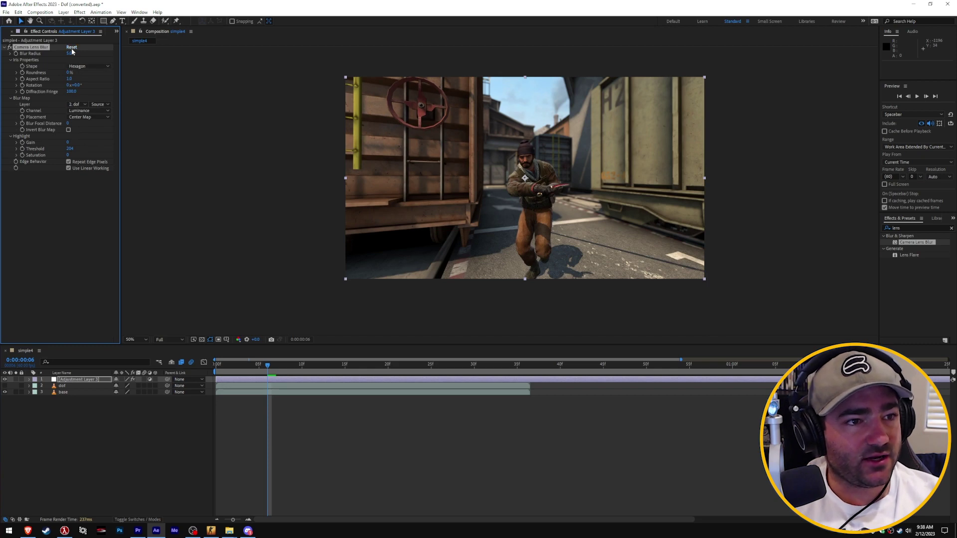
click(85, 68)
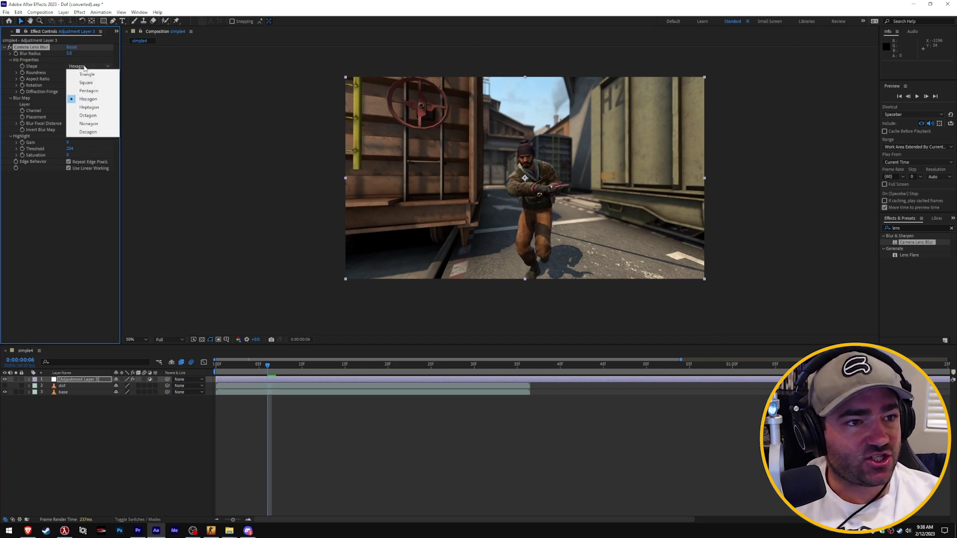
click(105, 117)
- Try a greatly exaggerated blur radius on the Camera Lens Blur, followed by a radius of 10
drag(69, 53, 160, 58)
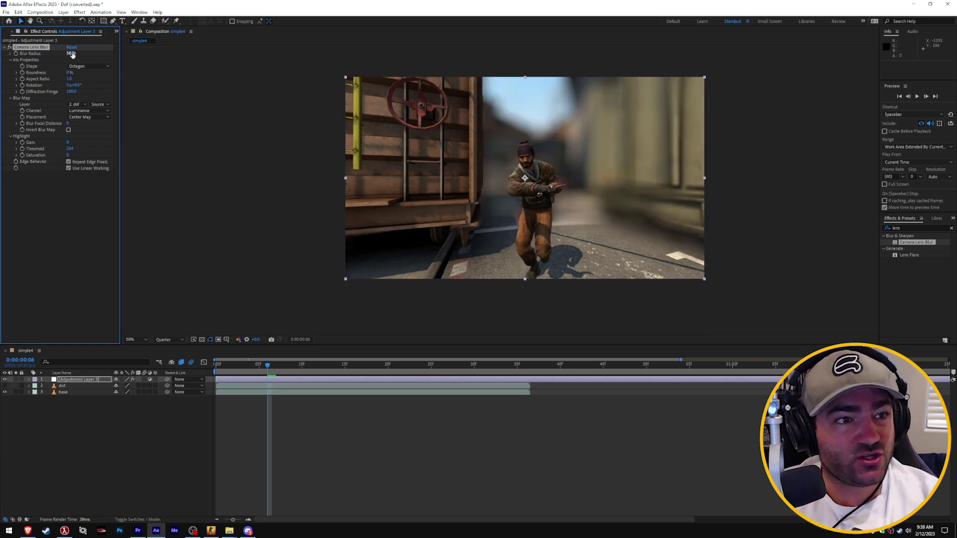
click(71, 53)
text(1)
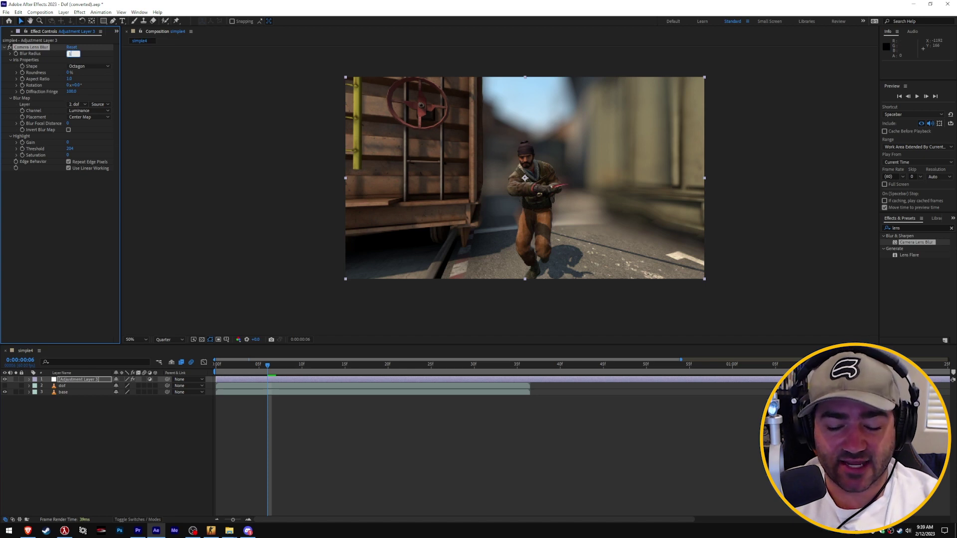
text(0)
key(Return)
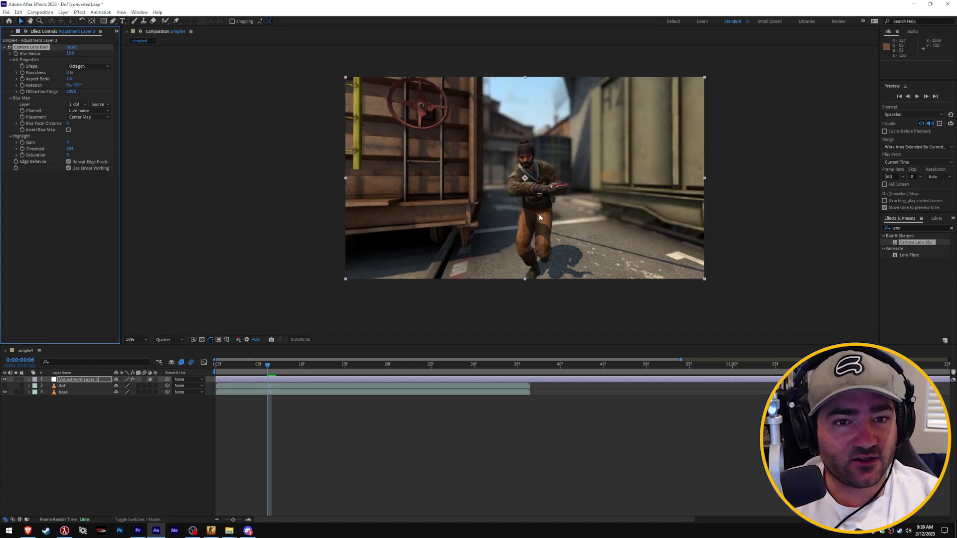
- Set the Camera Lens Blur radius to 5 and check the enlarged preview at the composition's first frame
click(135, 340)
click(146, 357)
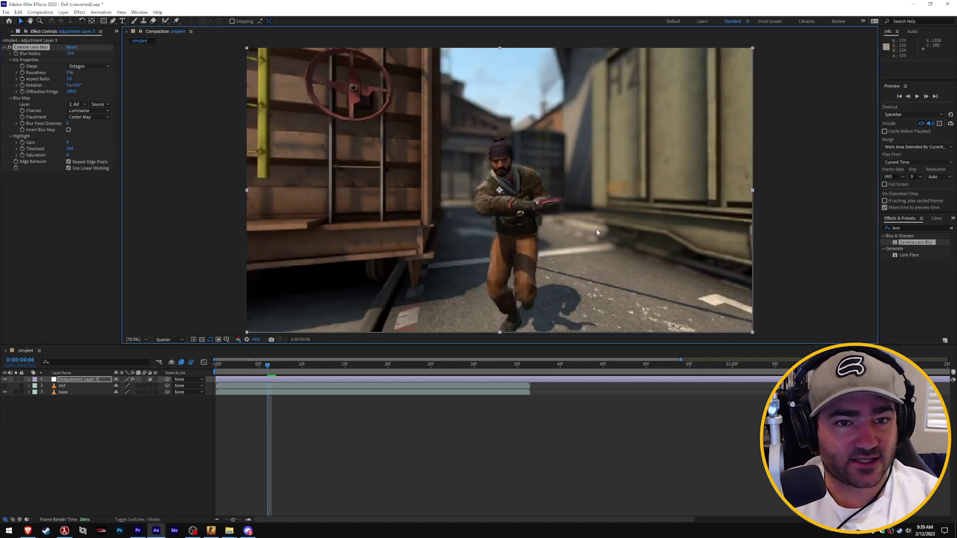
click(71, 53)
text(5)
key(Return)
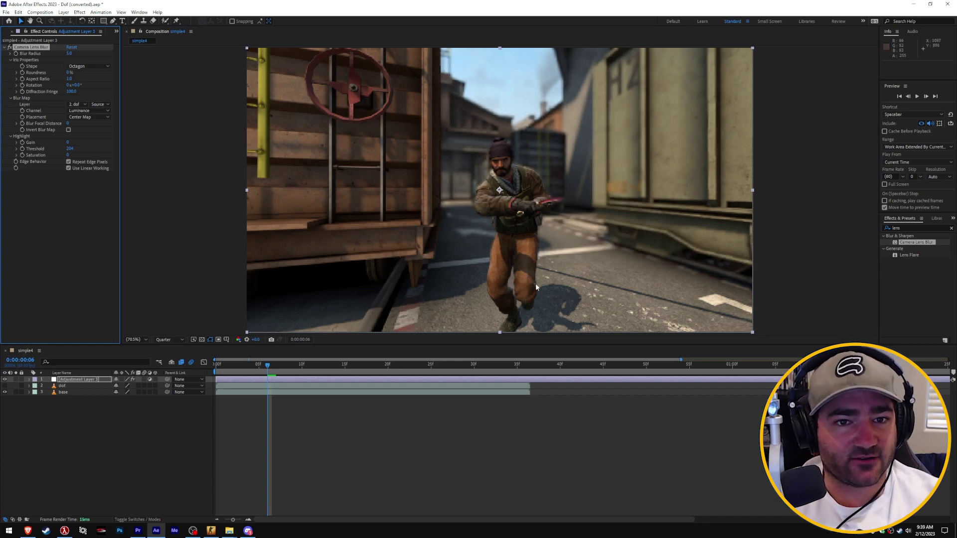
click(216, 364)
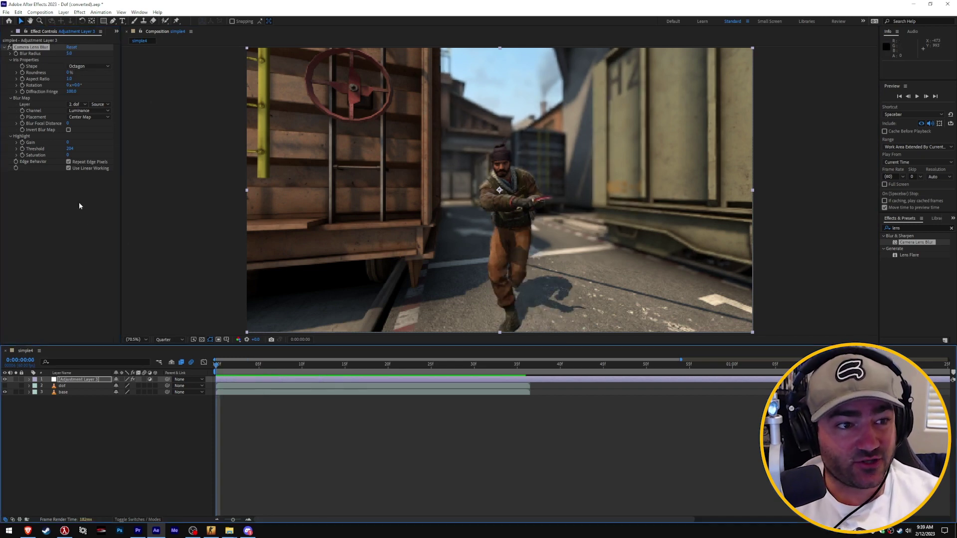